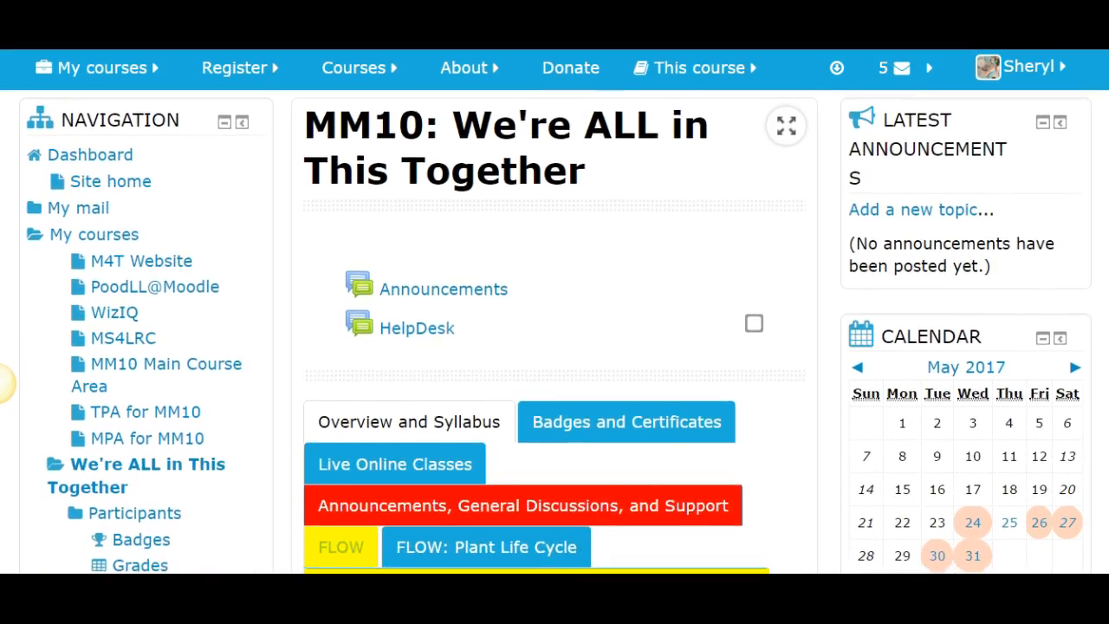
Look through the MM10 course page's topic tabs, navigation blocks, calendar and activities list.
scroll(2, 382, "down", 2)
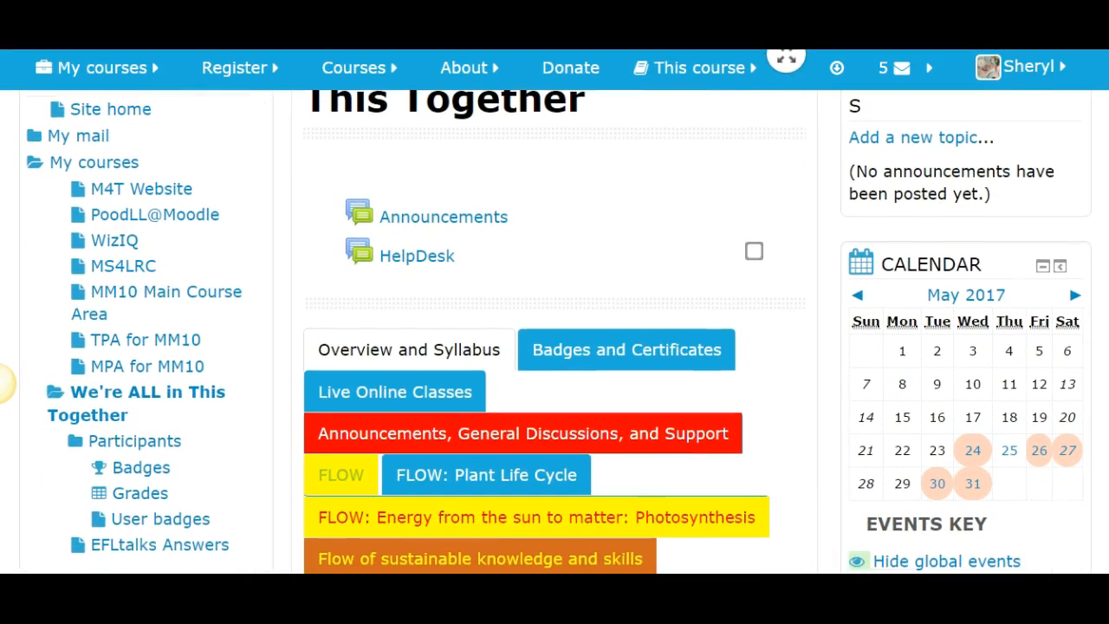
scroll(3, 382, "up", 4)
scroll(3, 382, "down", 1)
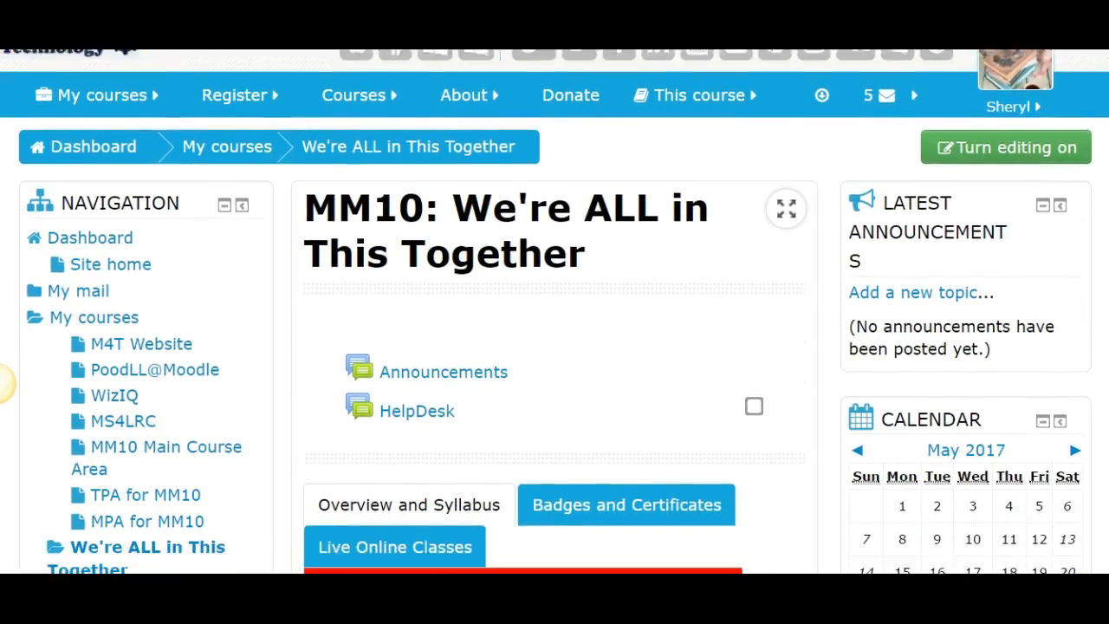
scroll(2, 382, "down", 4)
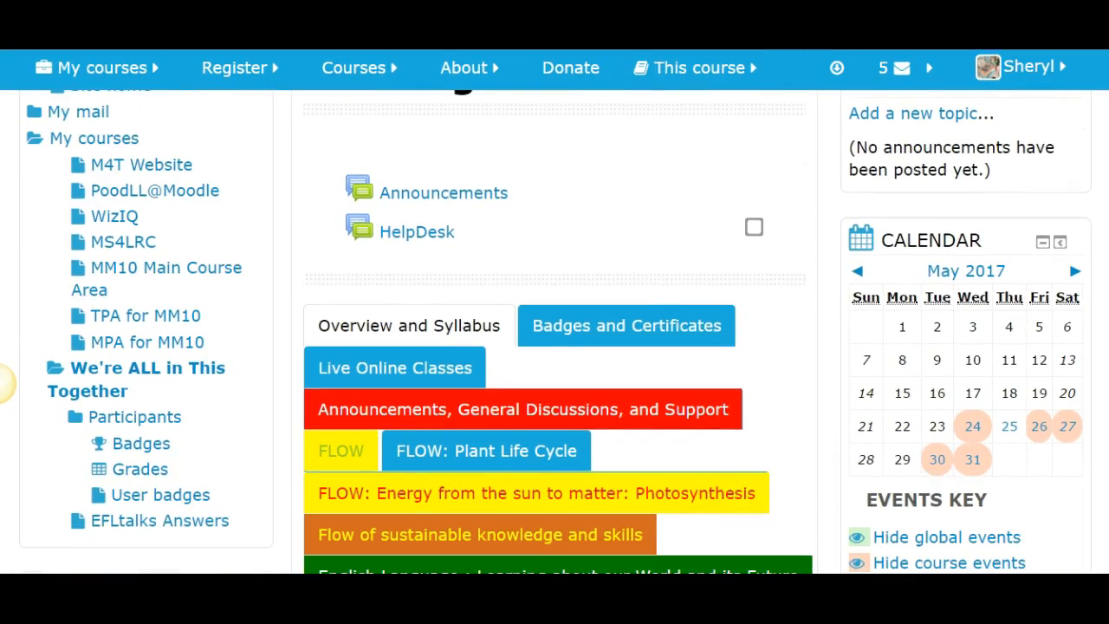
scroll(3, 382, "down", 10)
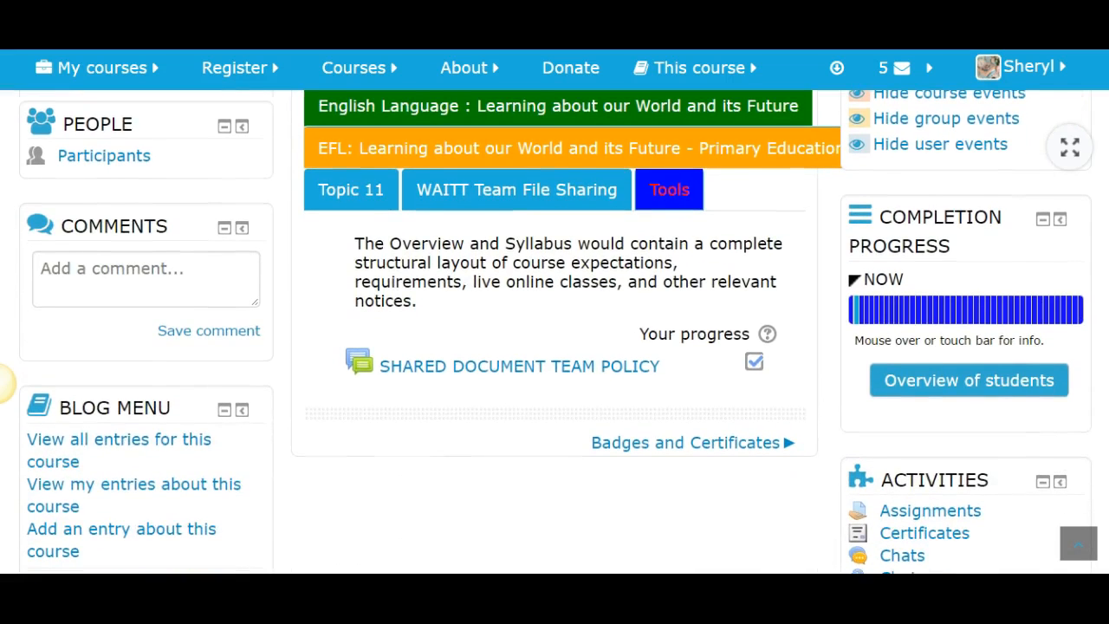
scroll(3, 382, "down", 6)
scroll(3, 382, "up", 2)
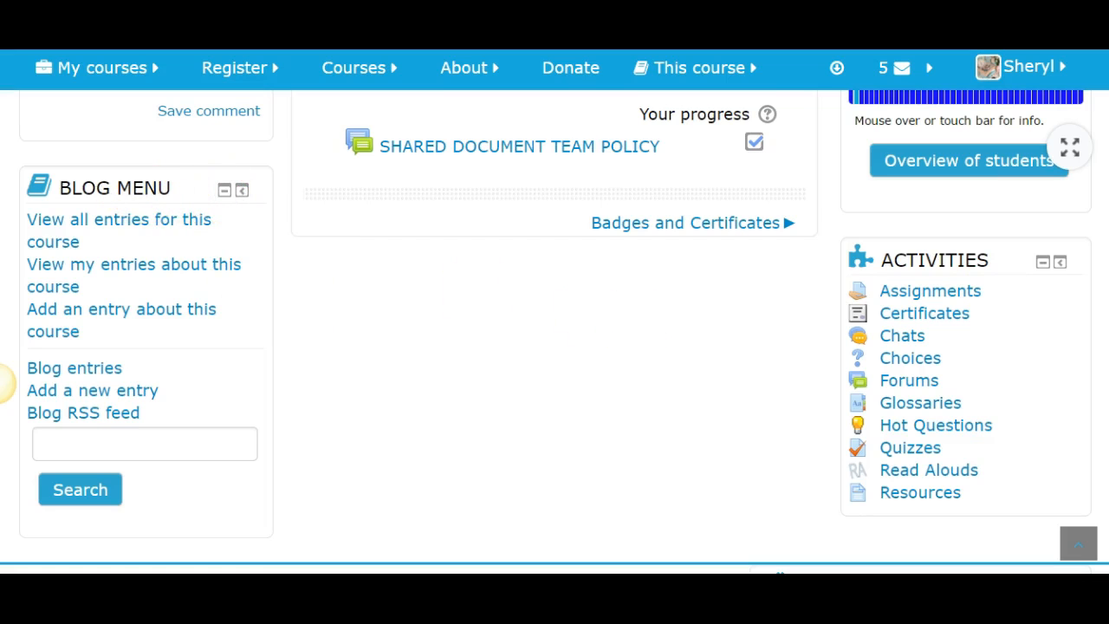
Turn on editing for the MM10: We're ALL in This Together course page.
left_click(1079, 543)
left_click(1009, 151)
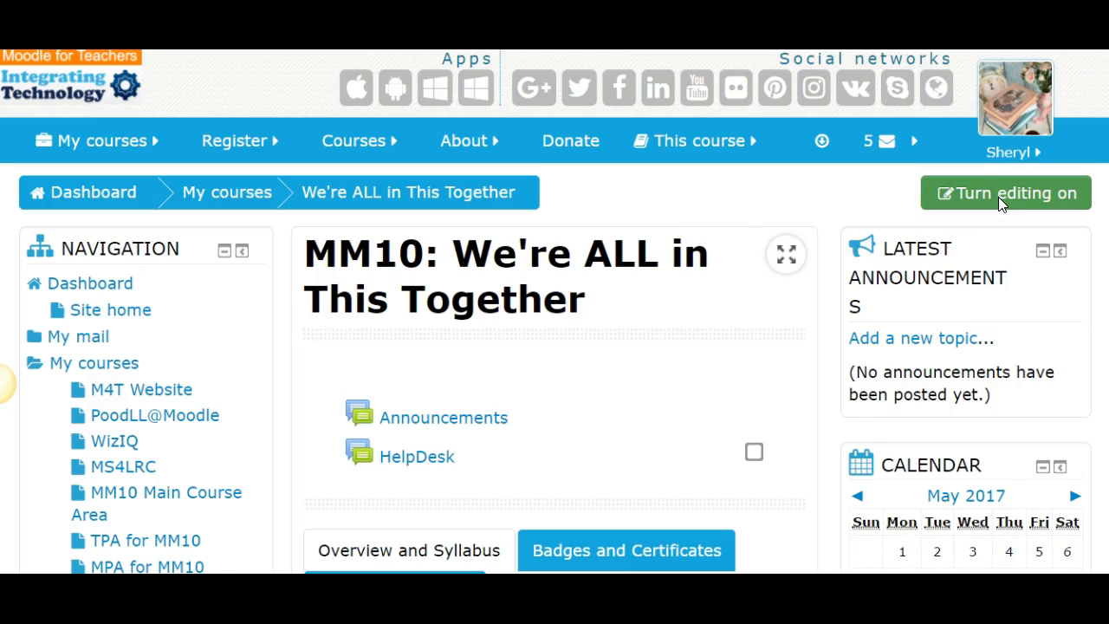
left_click(998, 193)
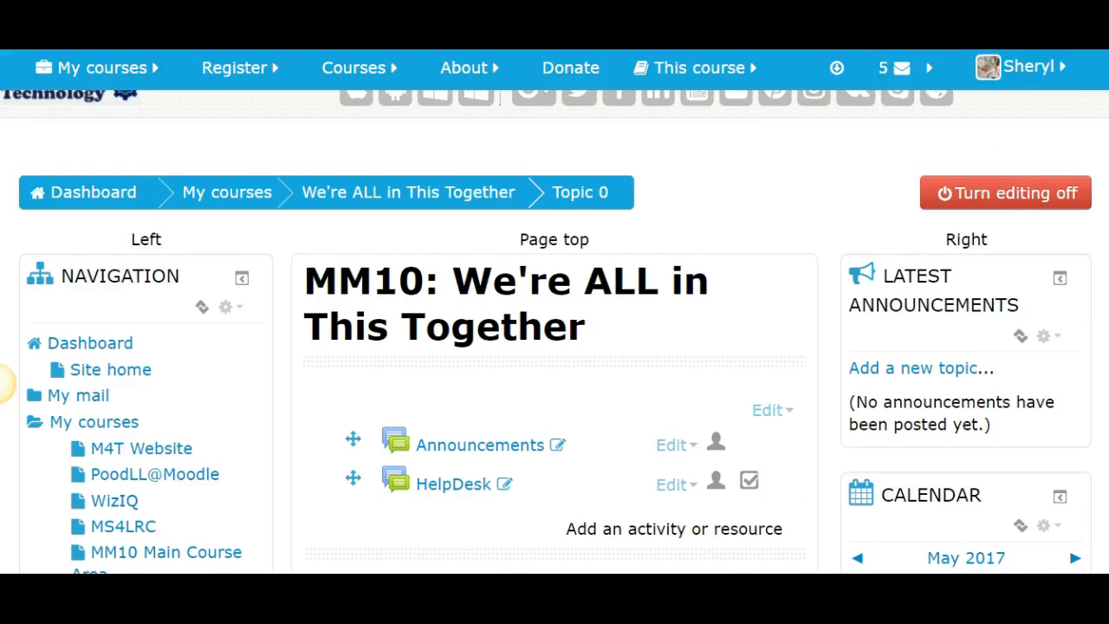
Open the configuration settings of the Calendar block.
scroll(4, 382, "down", 3)
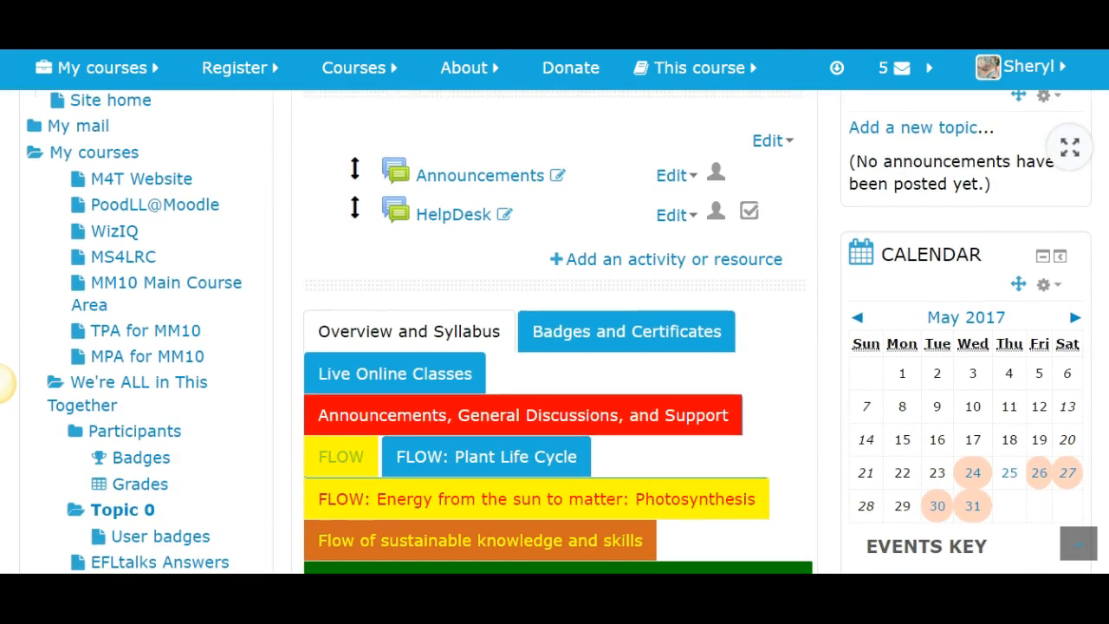
scroll(4, 382, "down", 2)
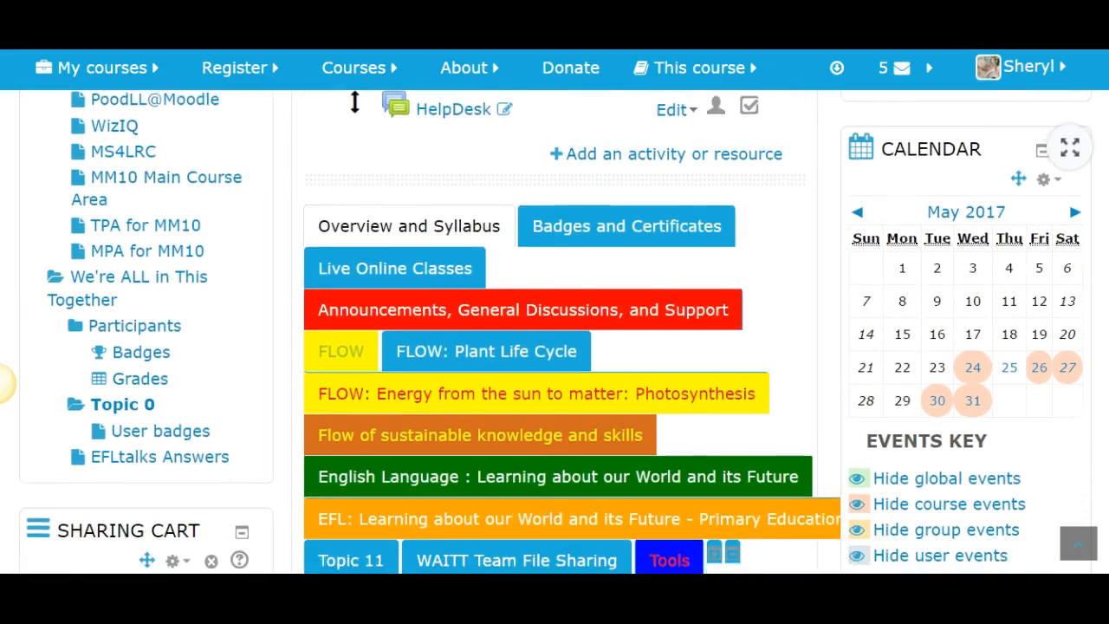
scroll(4, 383, "up", 1)
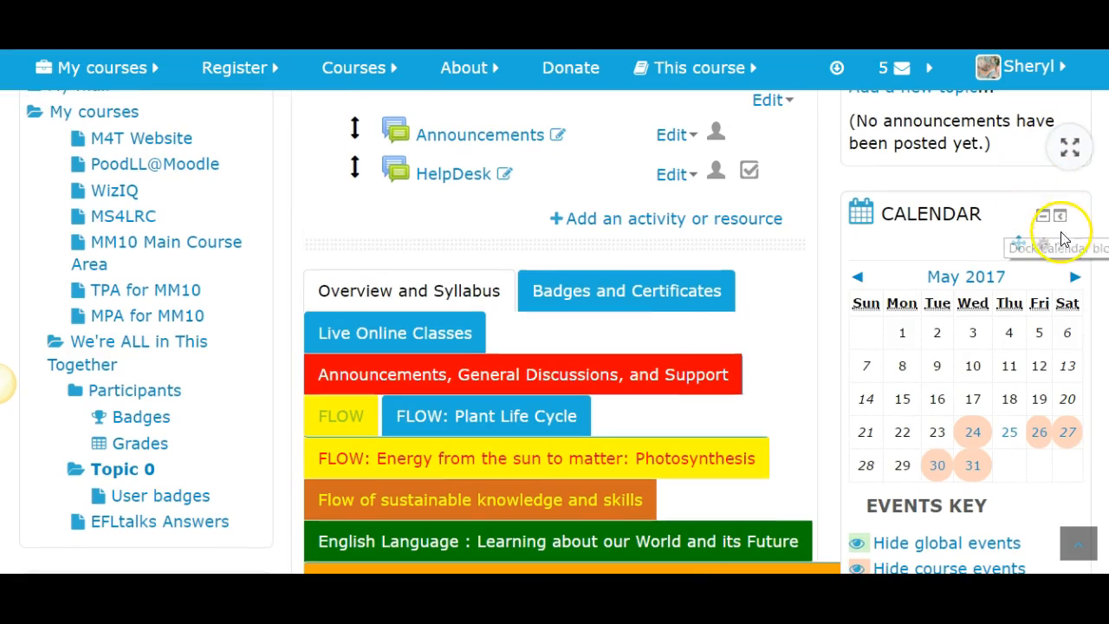
left_click(1057, 249)
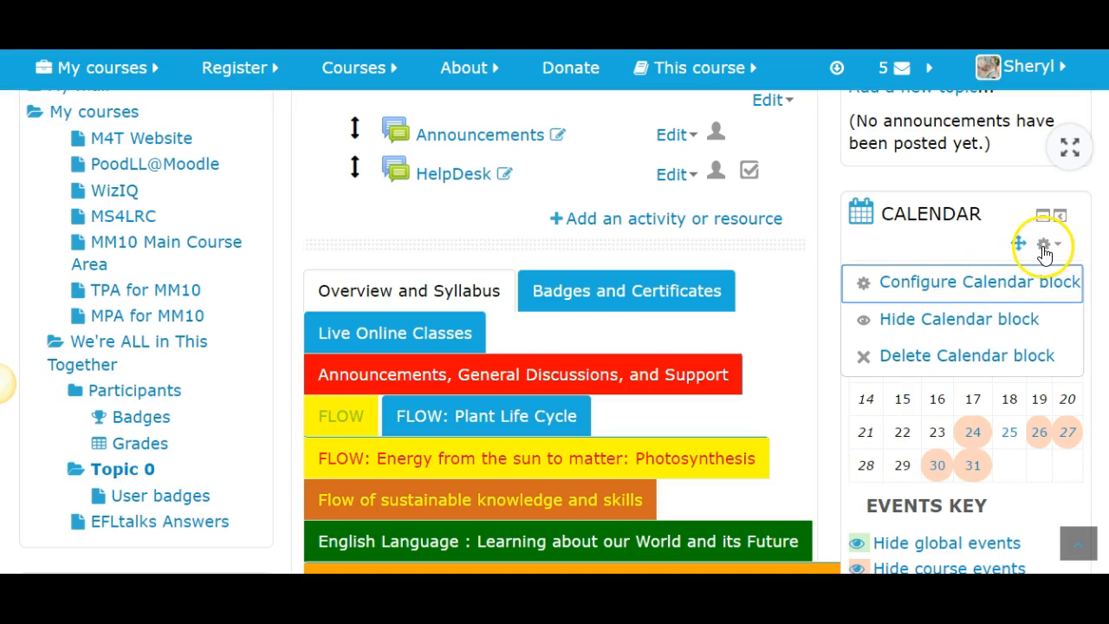
left_click(911, 248)
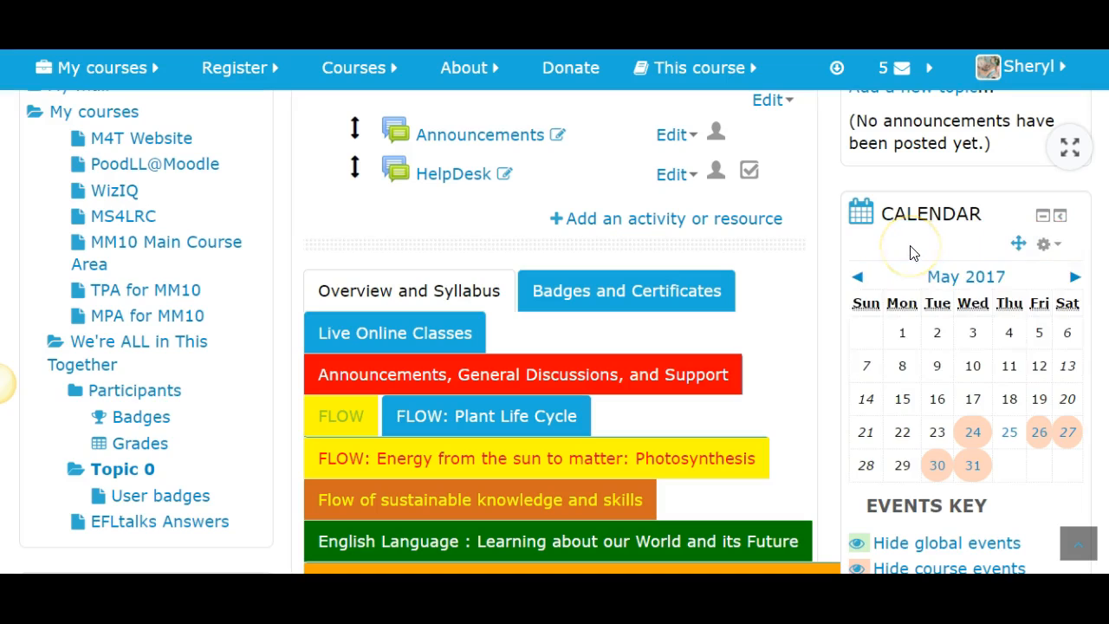
left_click(1046, 247)
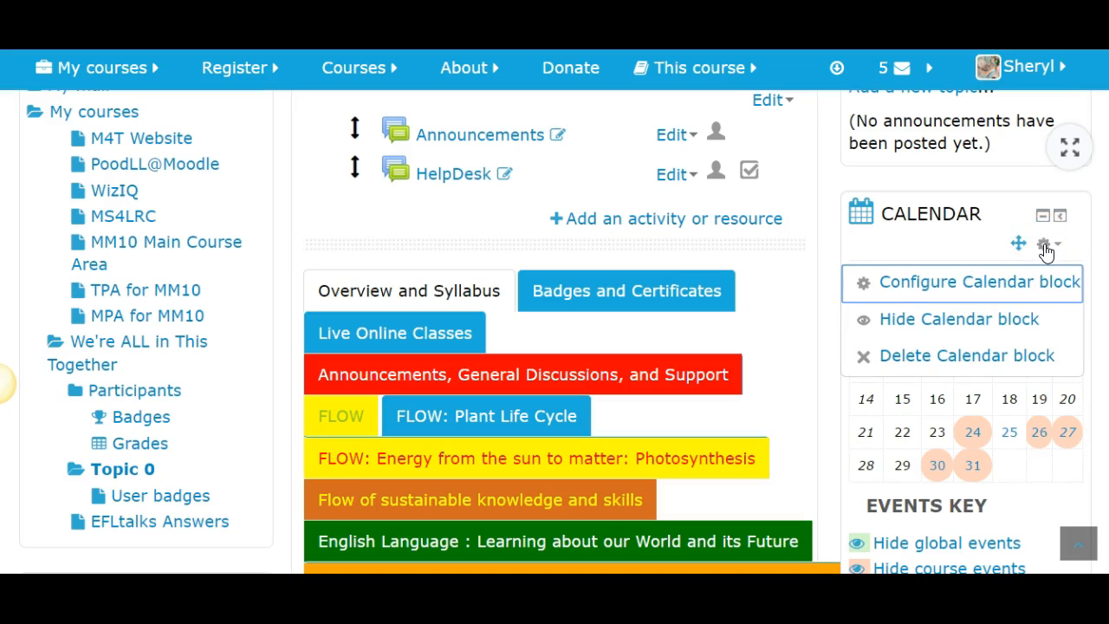
left_click(901, 293)
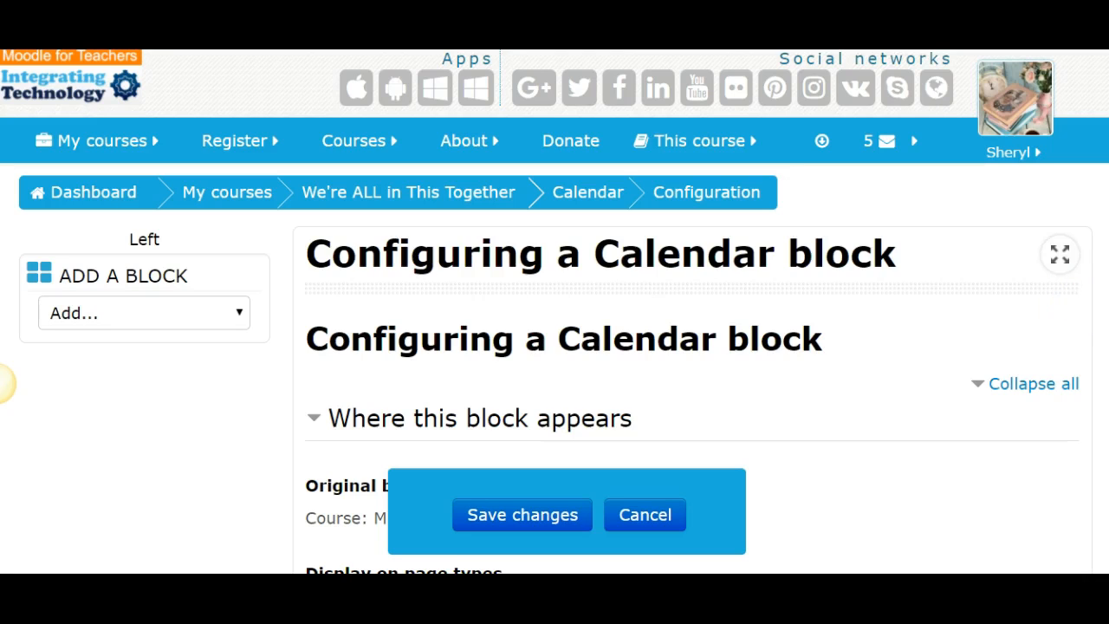
Review the Calendar block's settings for where it appears and for its visibility, region and weight on this page.
scroll(3, 384, "down", 4)
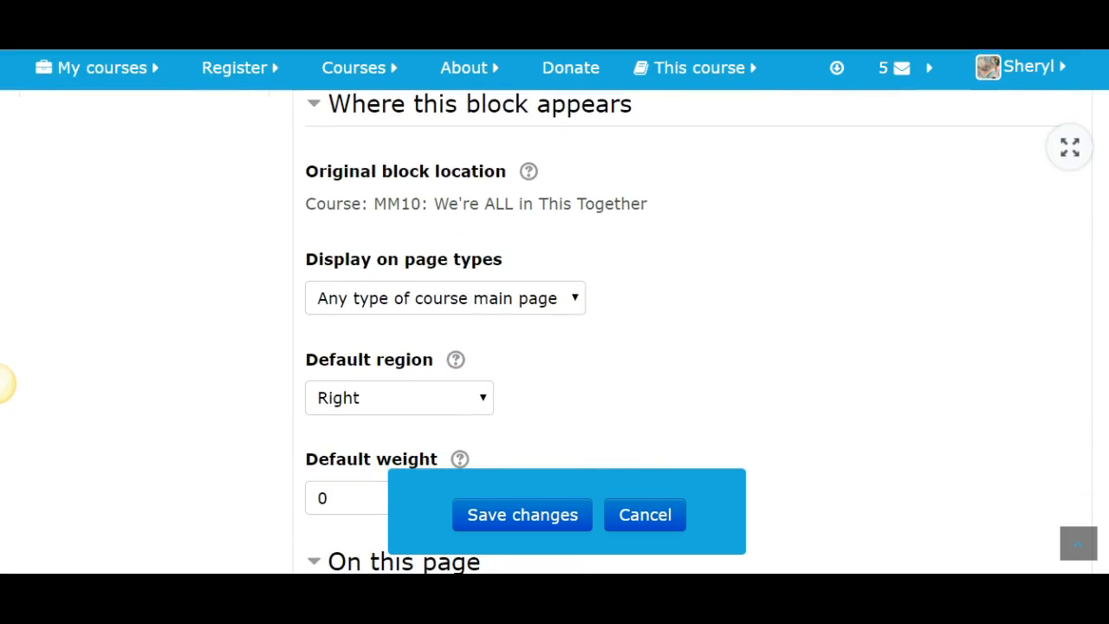
scroll(2, 384, "down", 3)
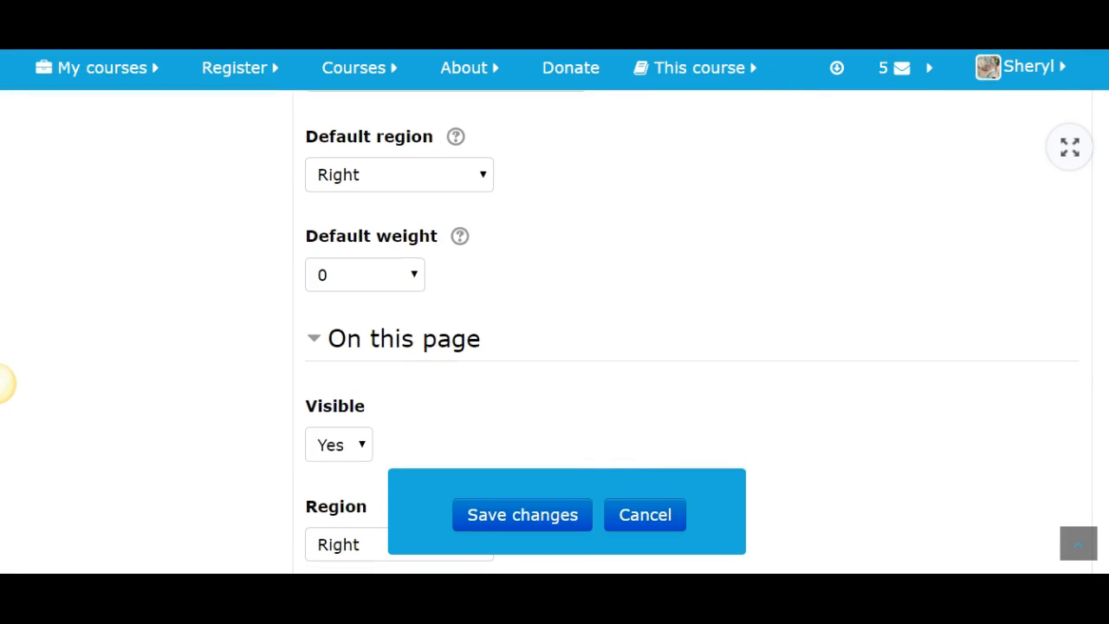
scroll(3, 384, "up", 4)
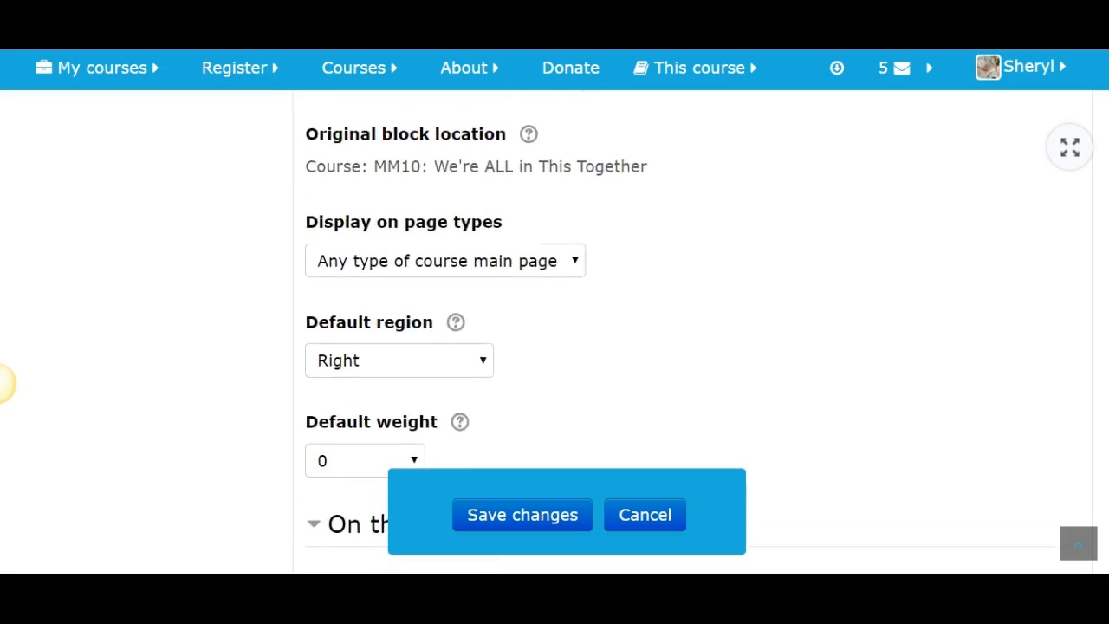
scroll(2, 384, "up", 1)
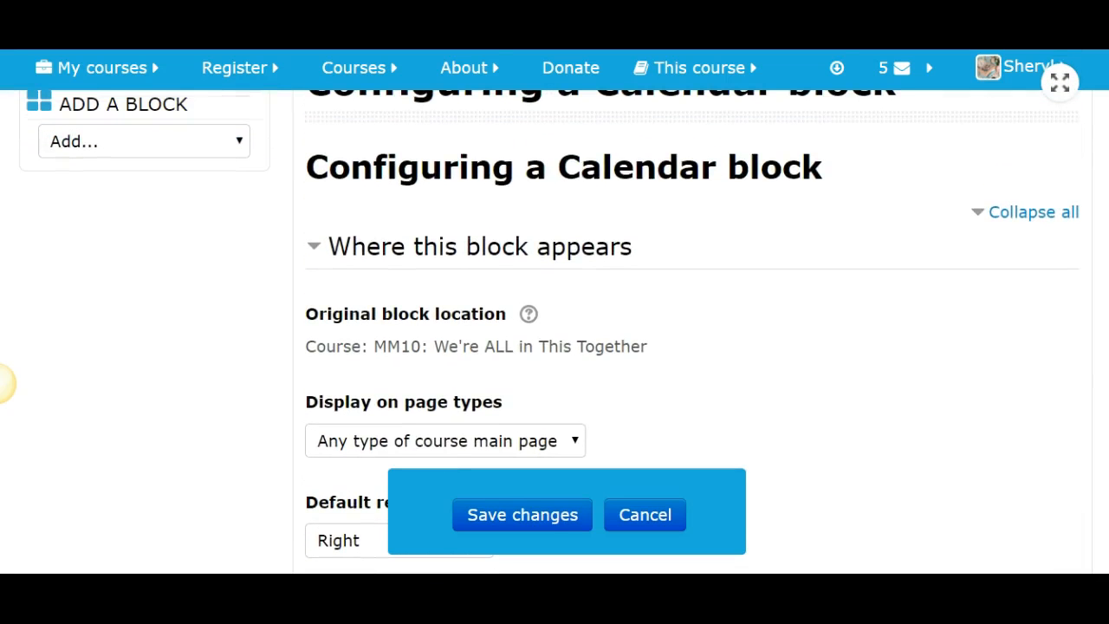
scroll(3, 384, "down", 7)
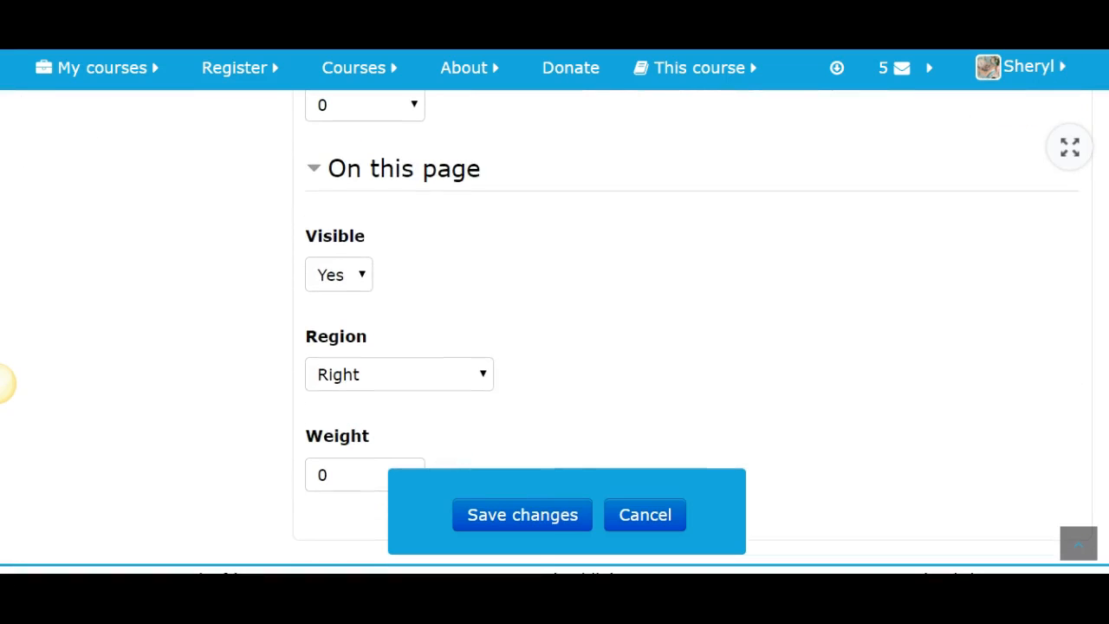
scroll(2, 384, "down", 2)
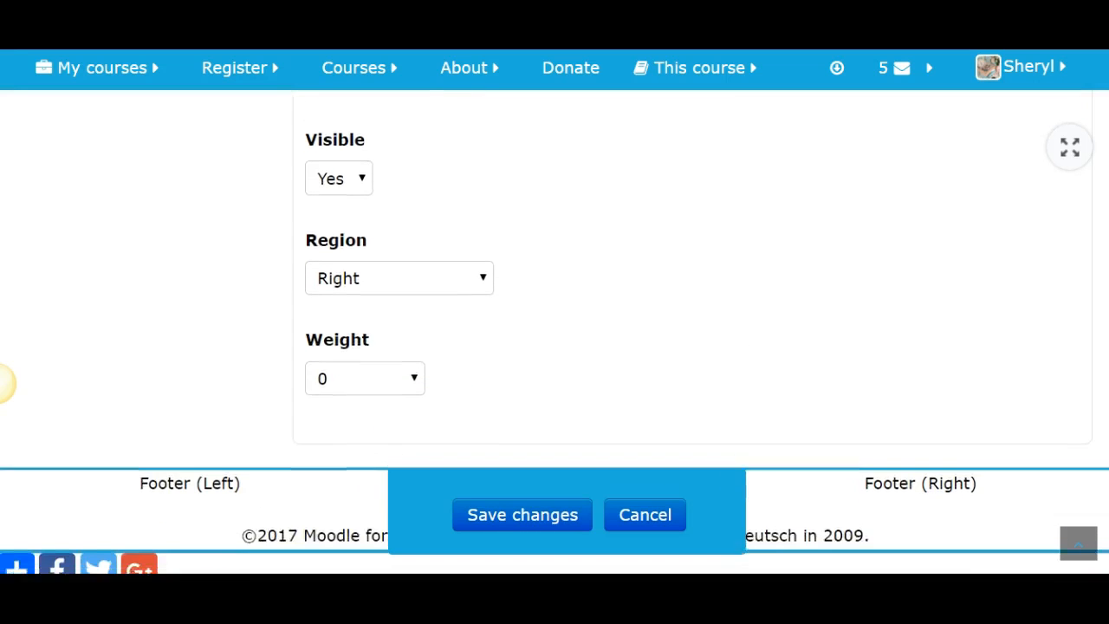
scroll(2, 384, "up", 5)
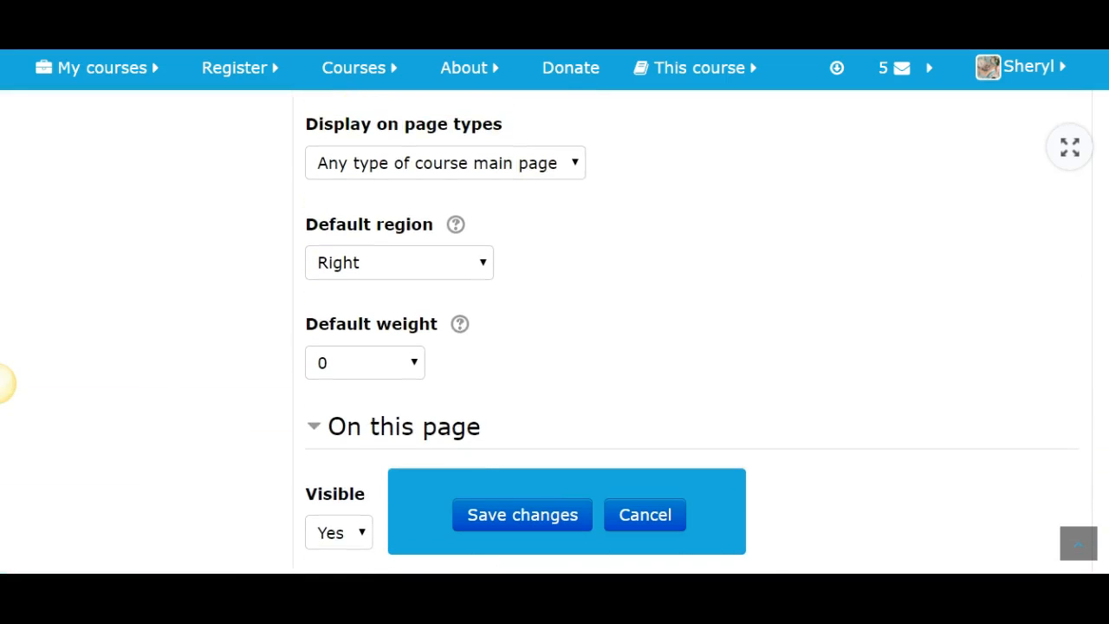
scroll(3, 384, "up", 4)
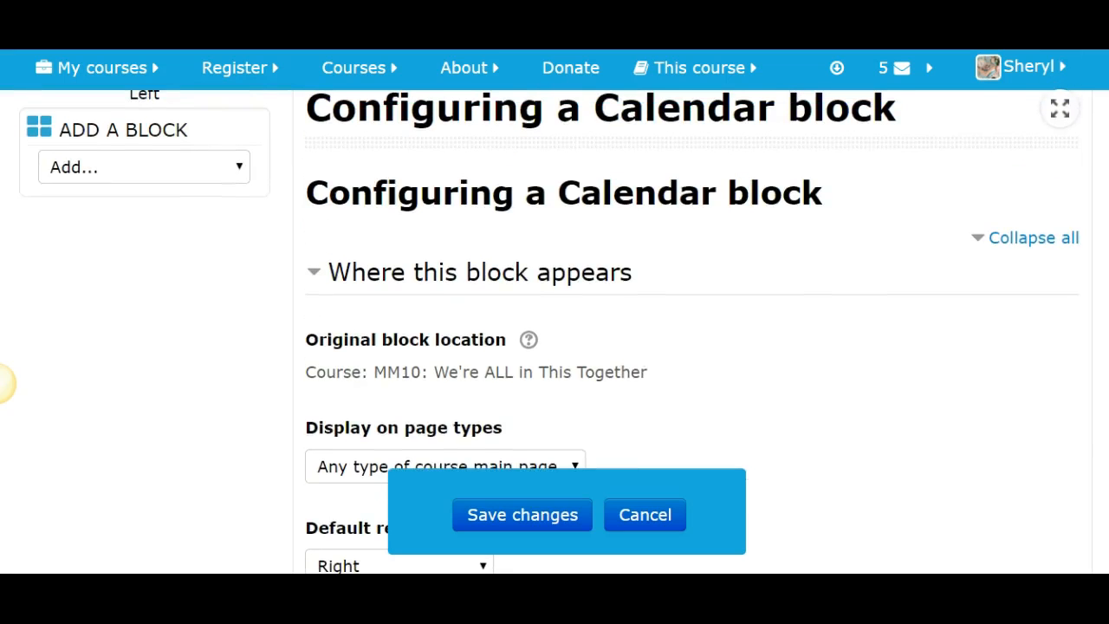
Set the Calendar block's default region to Left.
scroll(2, 384, "down", 2)
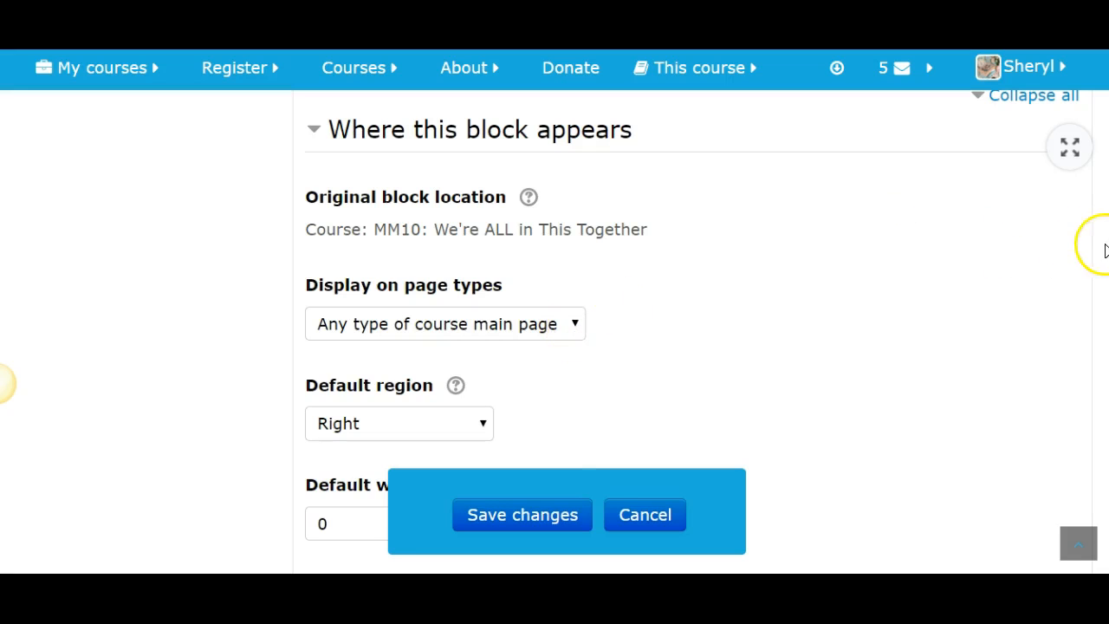
scroll(693, 330, "down", 3)
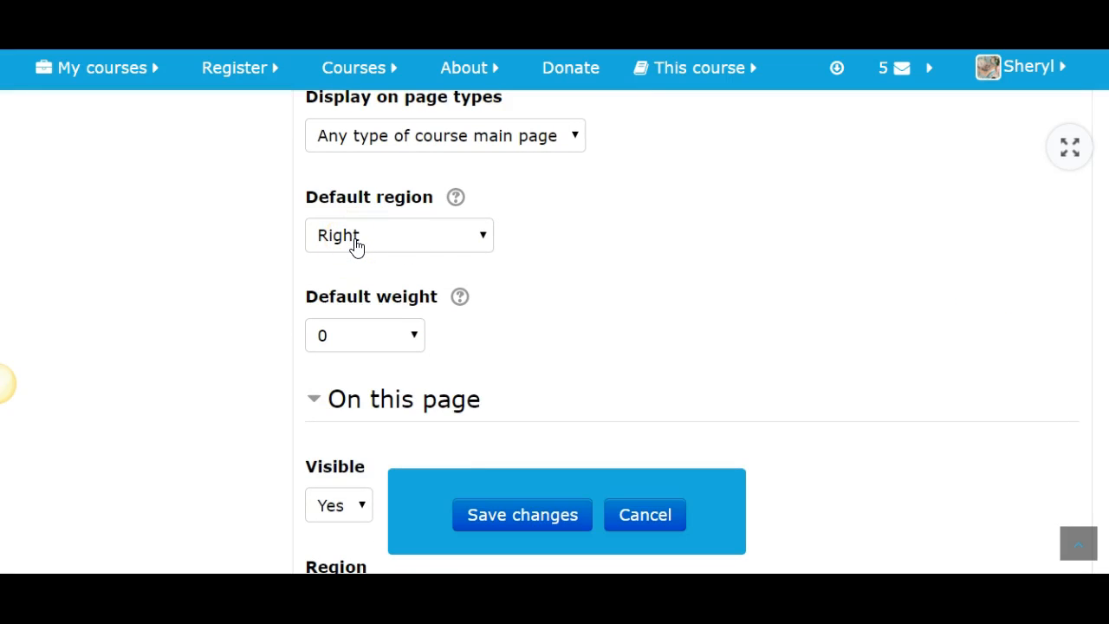
left_click(484, 238)
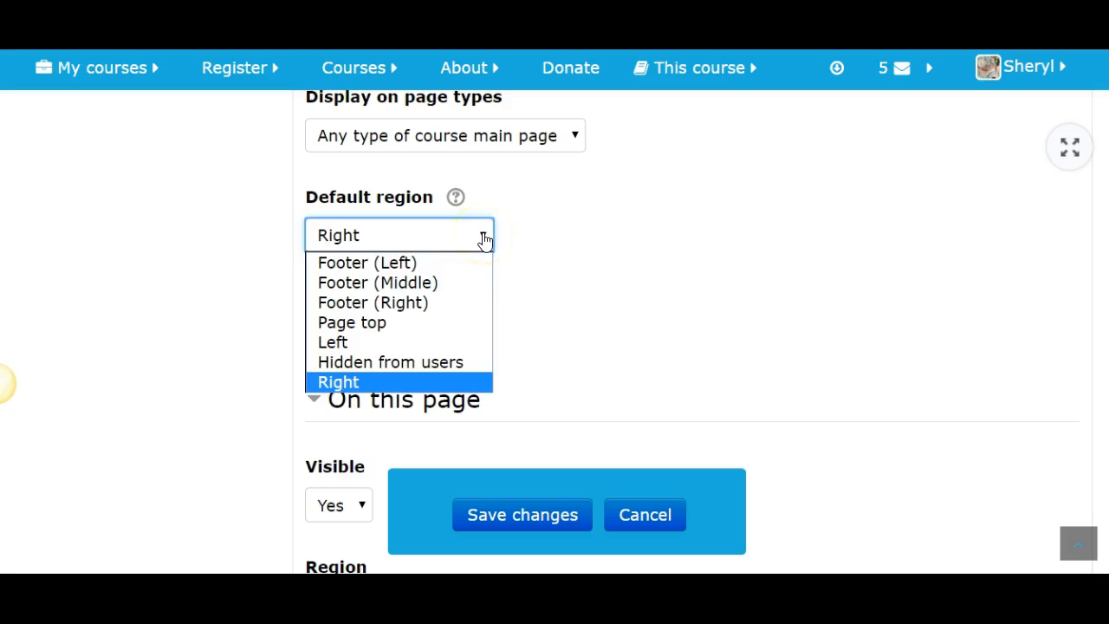
left_click(333, 343)
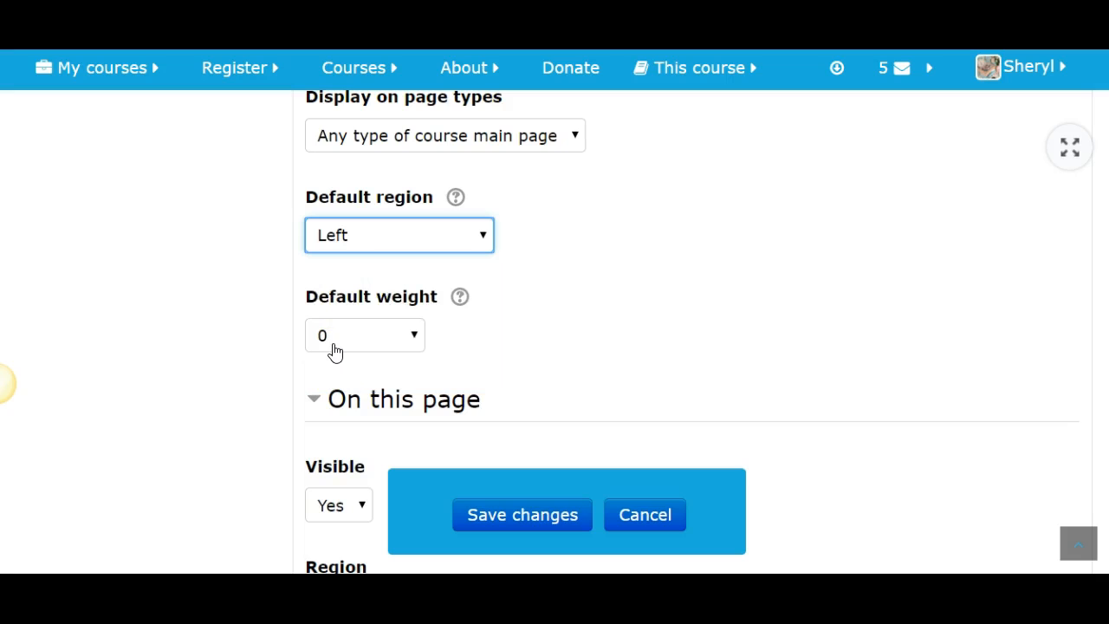
left_click(335, 344)
Set the Calendar block's region on this page to Left.
scroll(691, 332, "down", 3)
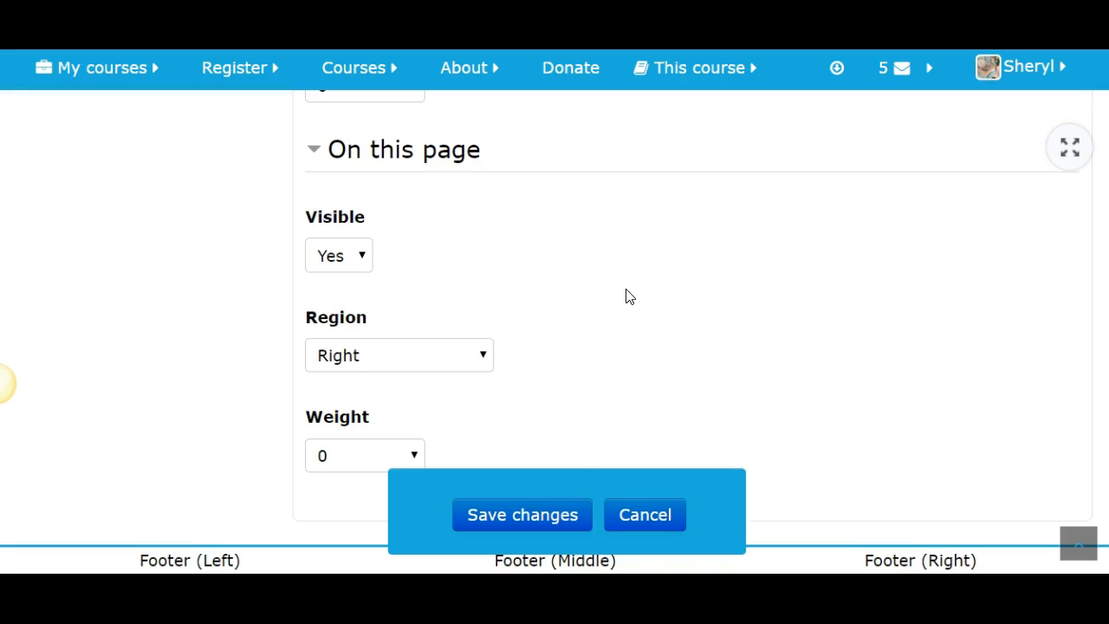
scroll(555, 329, "down", 1)
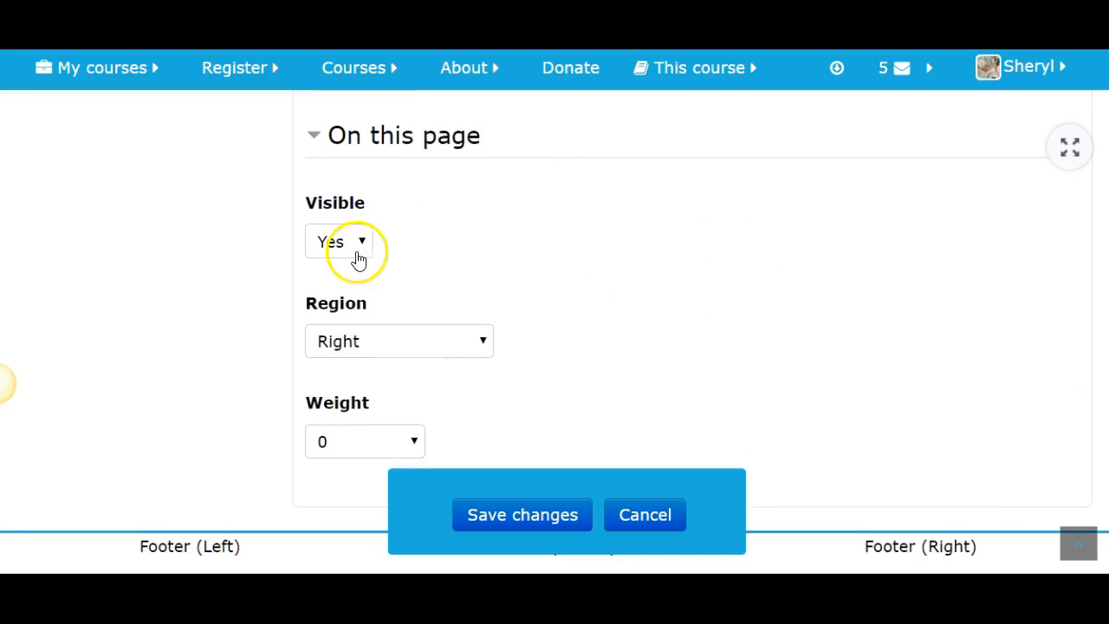
left_click(483, 347)
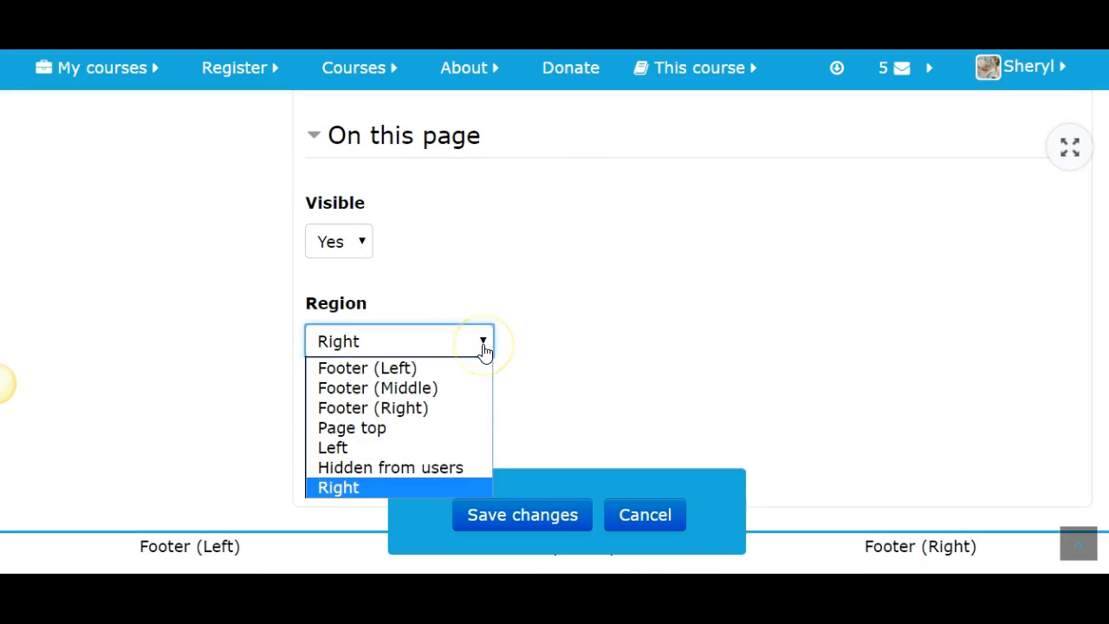
left_click(326, 449)
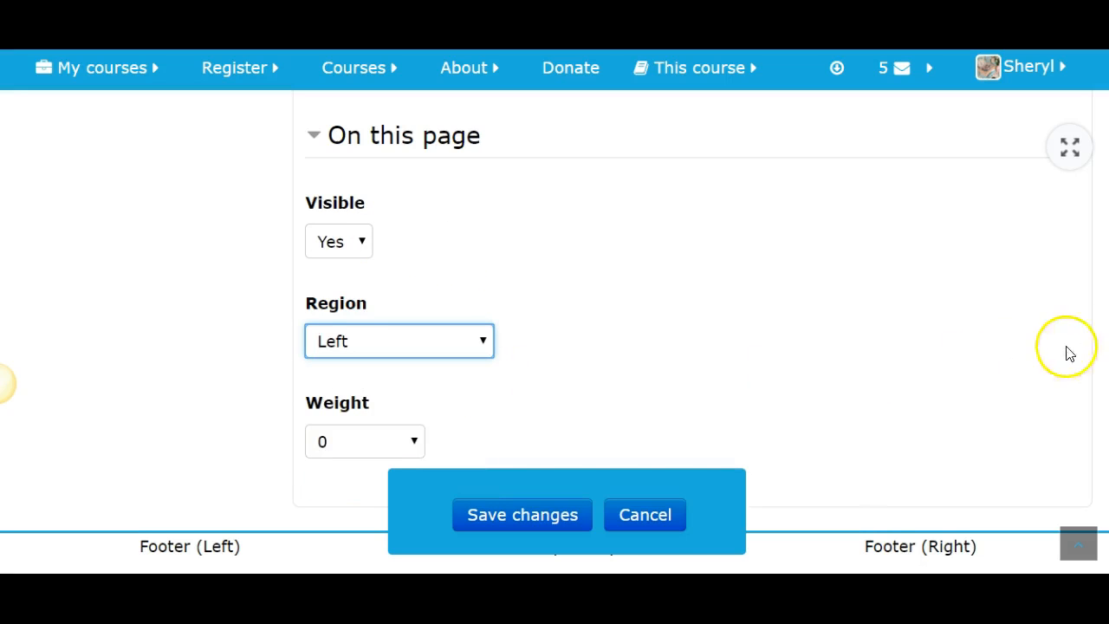
Examine the weight options offered for the Calendar block on this page, without choosing a different one.
scroll(2, 384, "down", 3)
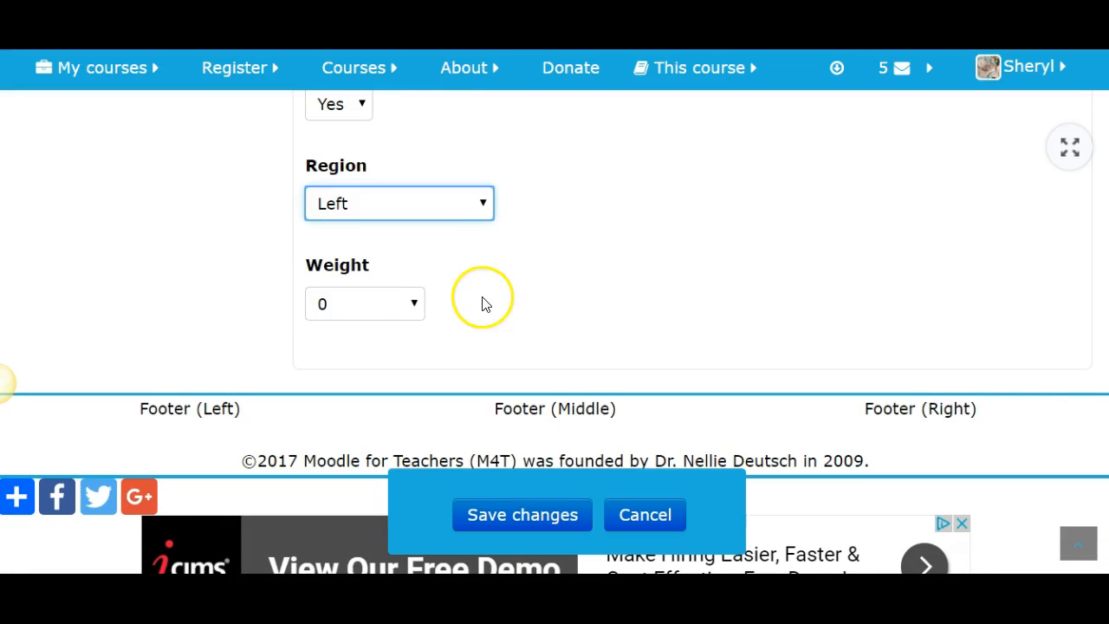
left_click(416, 310)
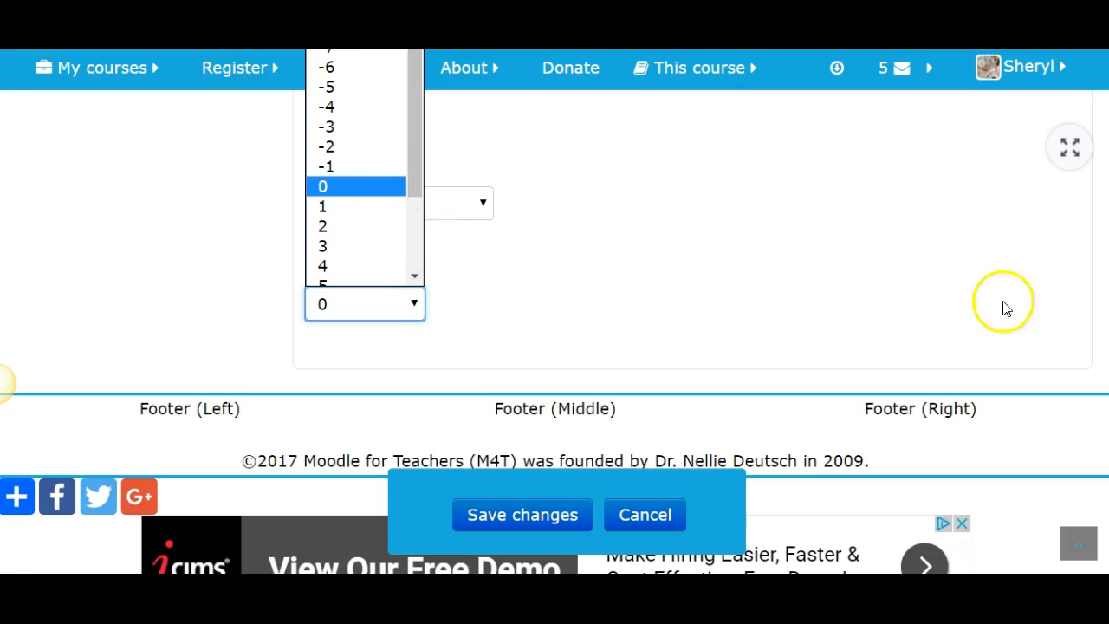
scroll(693, 260, "up", 2)
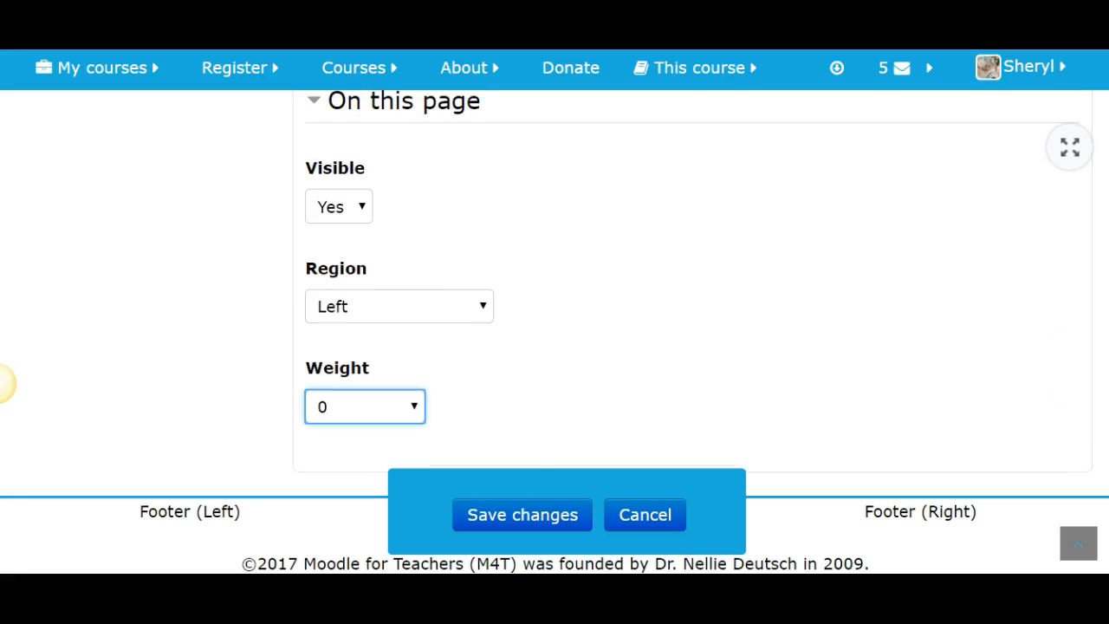
left_click(415, 407)
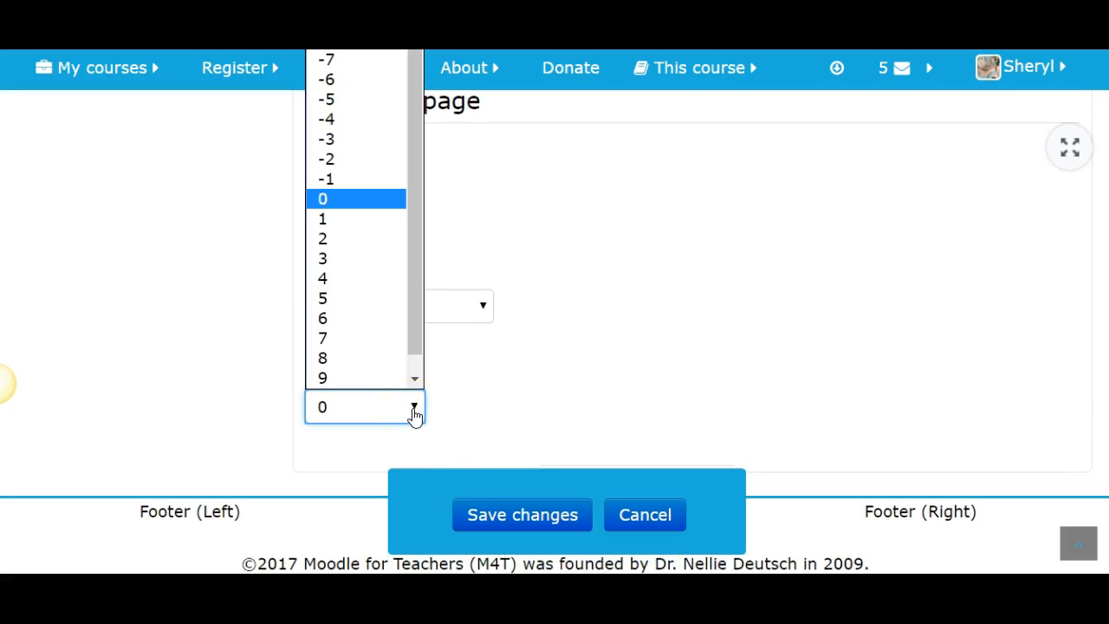
left_click(411, 338)
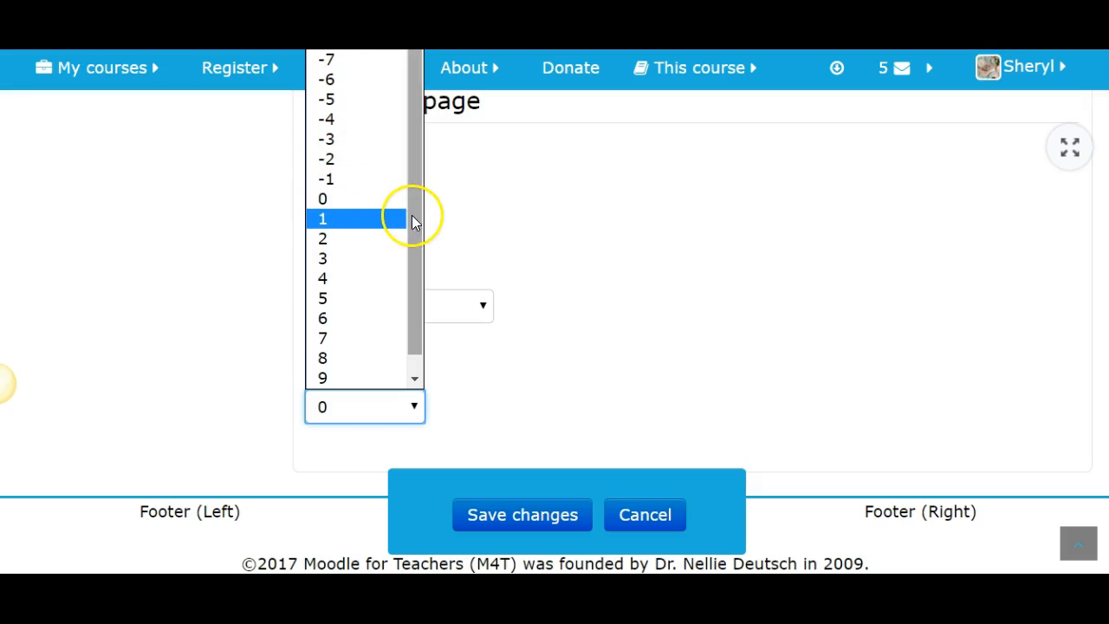
left_click_drag(414, 217, 415, 257)
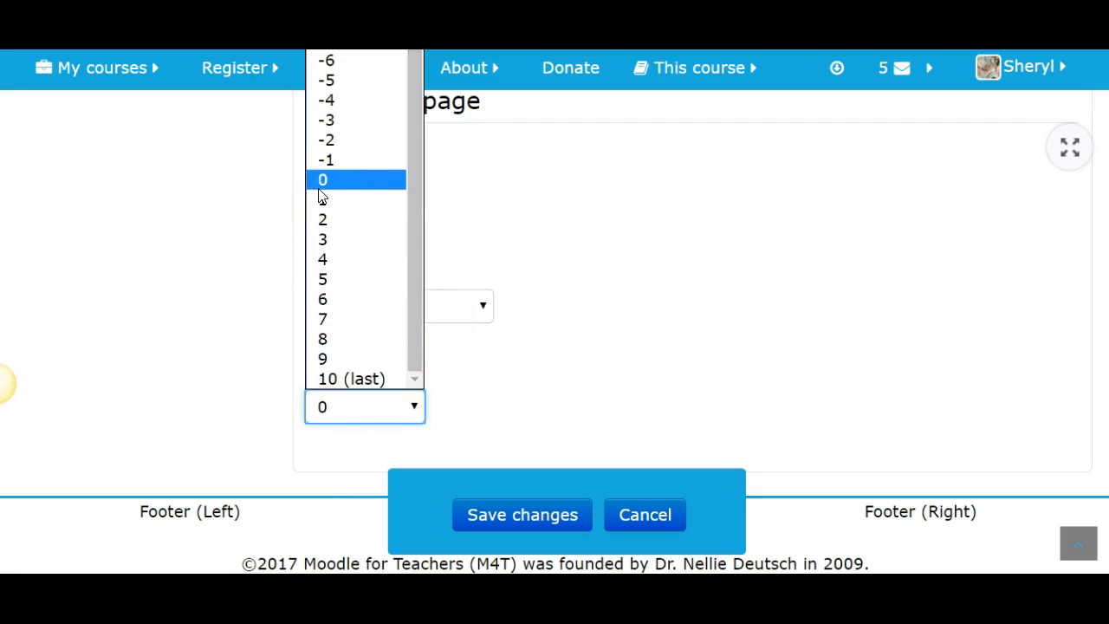
left_click(596, 370)
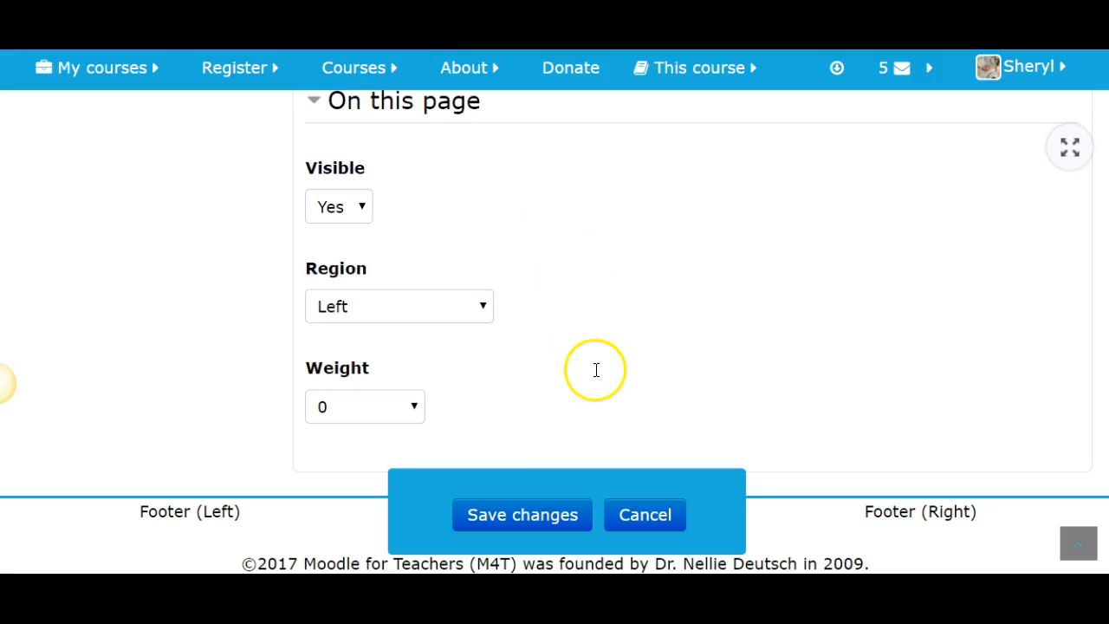
Save the Calendar block's configuration and check where the block sits on the course page.
left_click(530, 516)
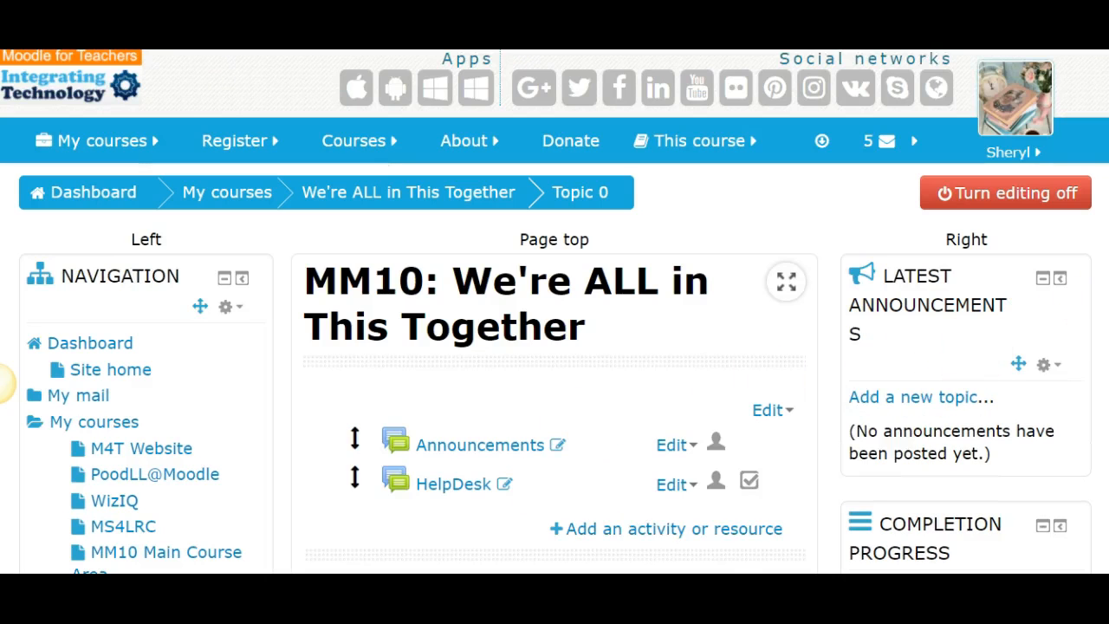
scroll(3, 382, "down", 7)
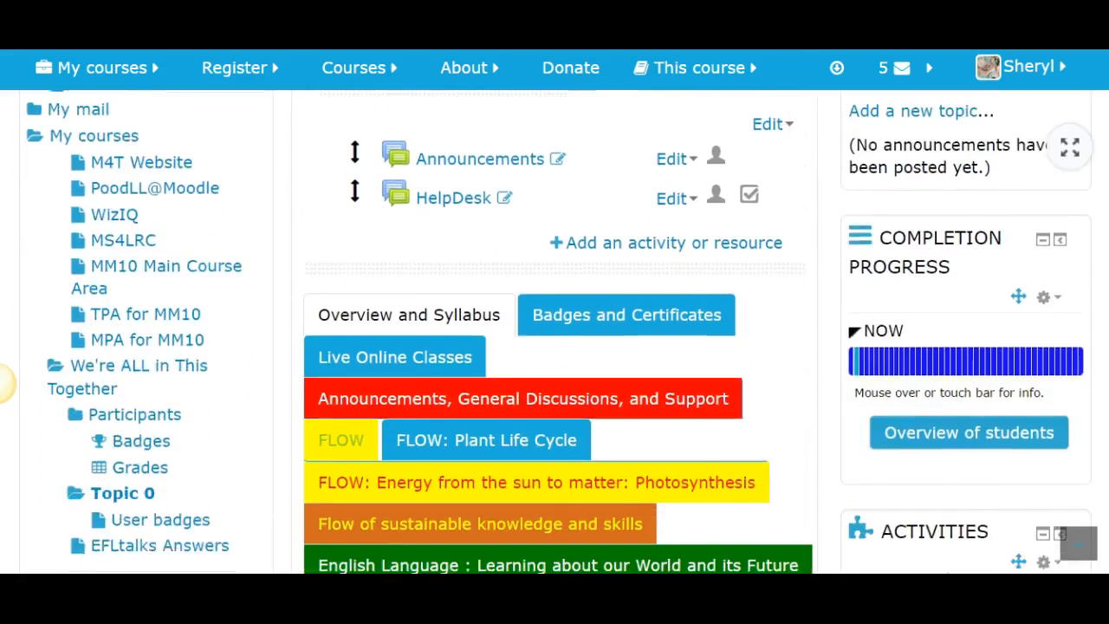
scroll(3, 383, "down", 1)
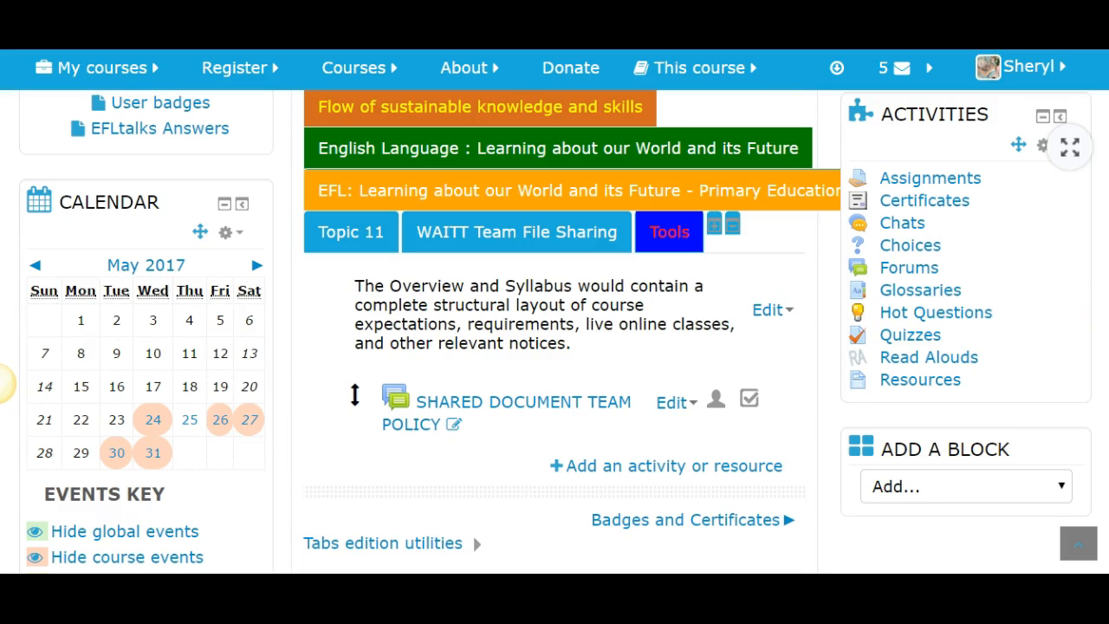
scroll(3, 382, "up", 5)
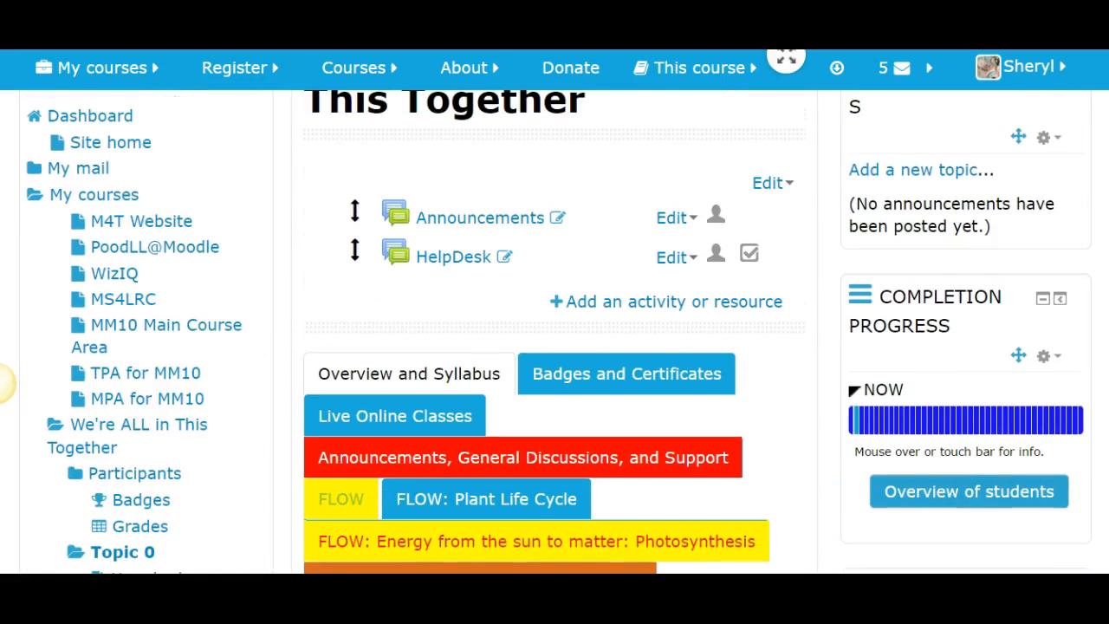
scroll(3, 382, "up", 3)
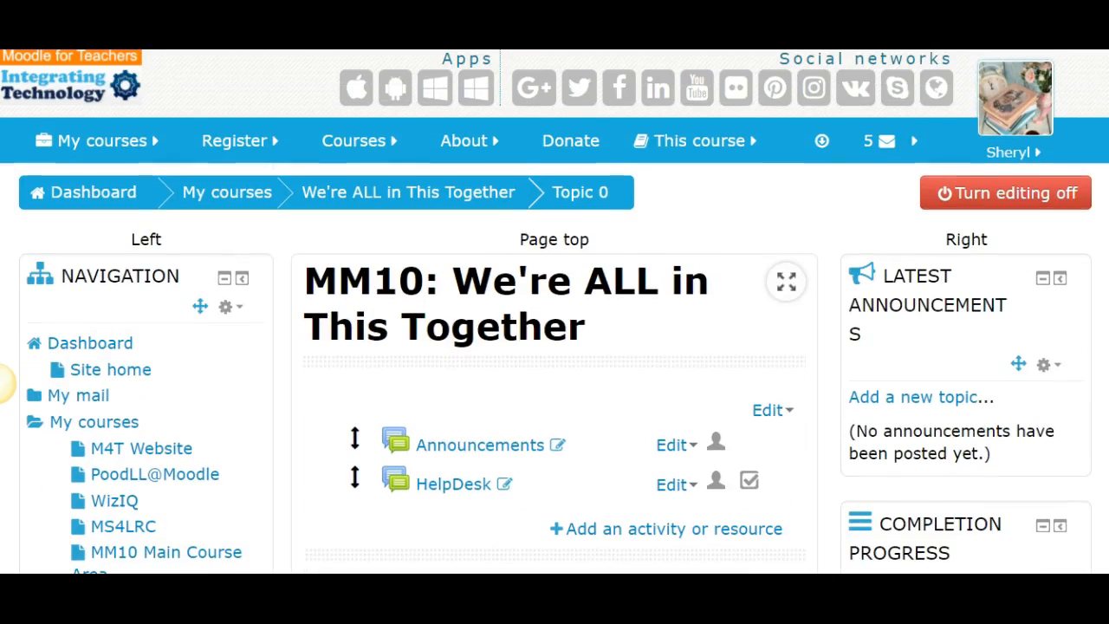
Open the Navigation block's configuration and review its general block settings.
left_click(226, 308)
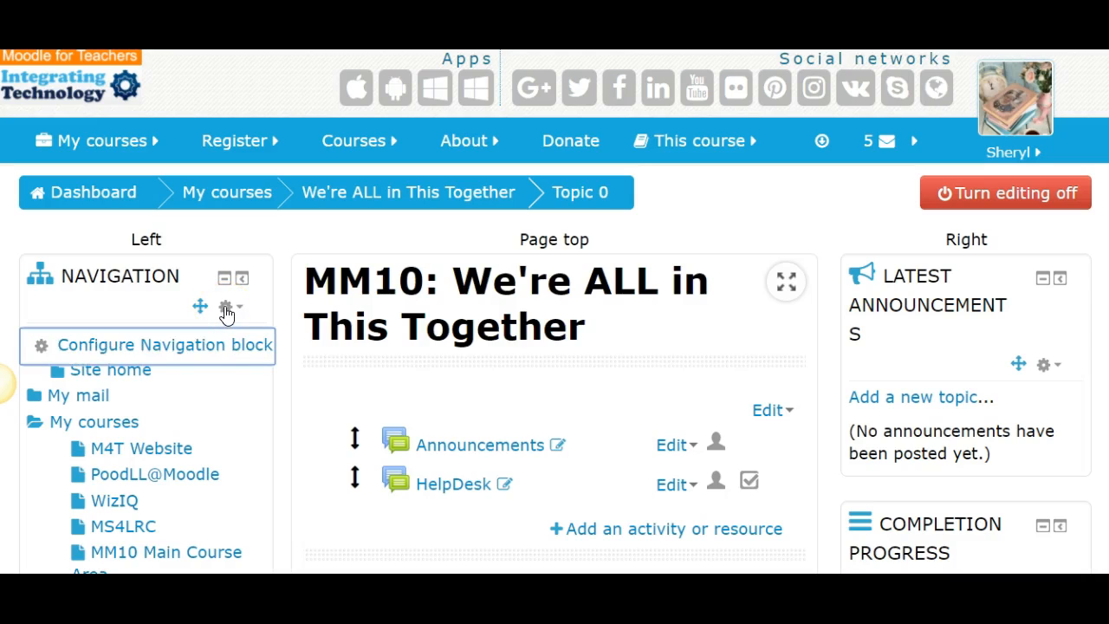
left_click(203, 341)
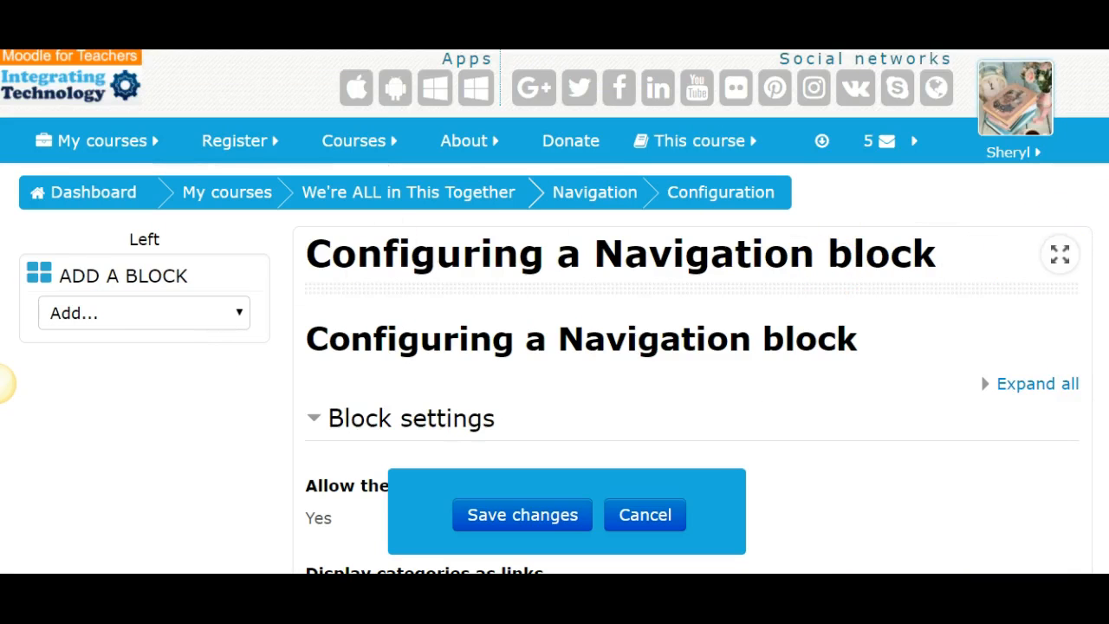
scroll(4, 384, "down", 3)
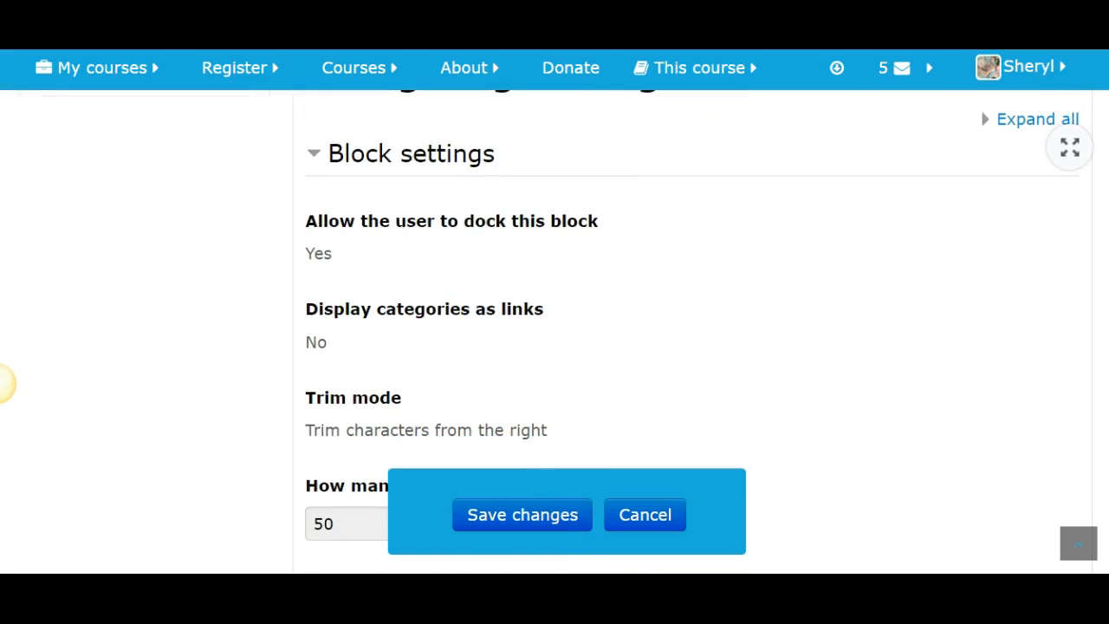
scroll(5, 384, "down", 1)
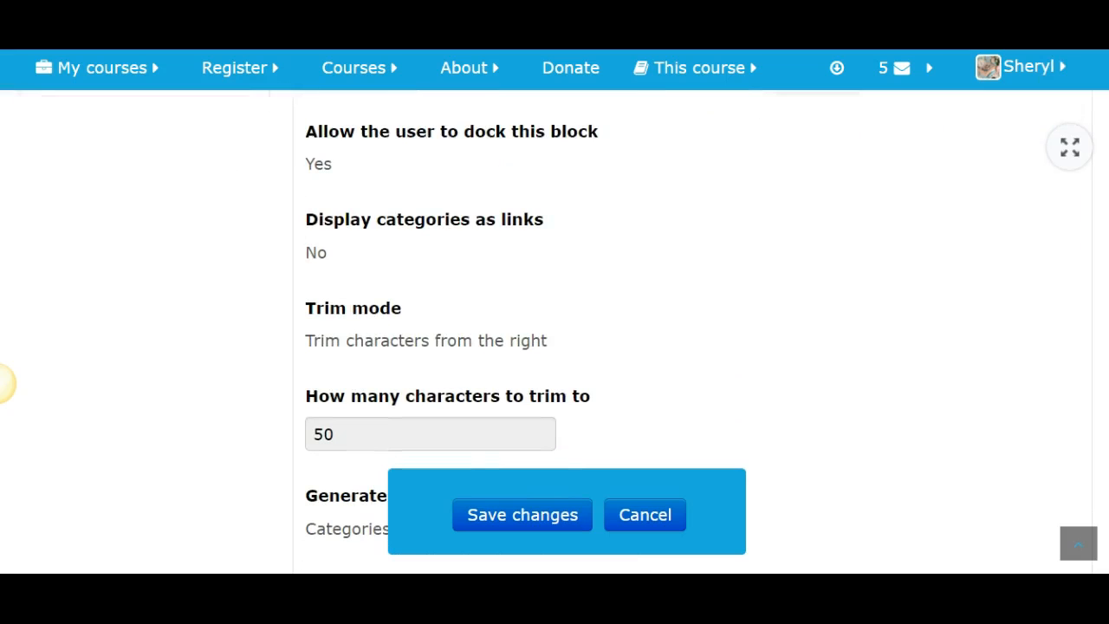
scroll(5, 384, "down", 2)
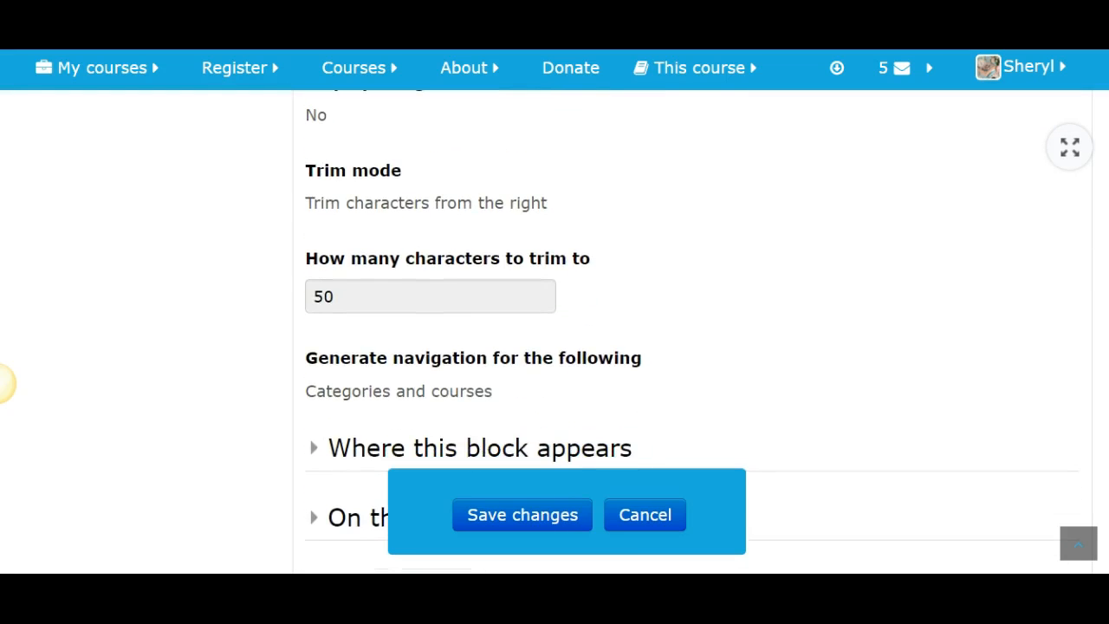
scroll(4, 384, "down", 2)
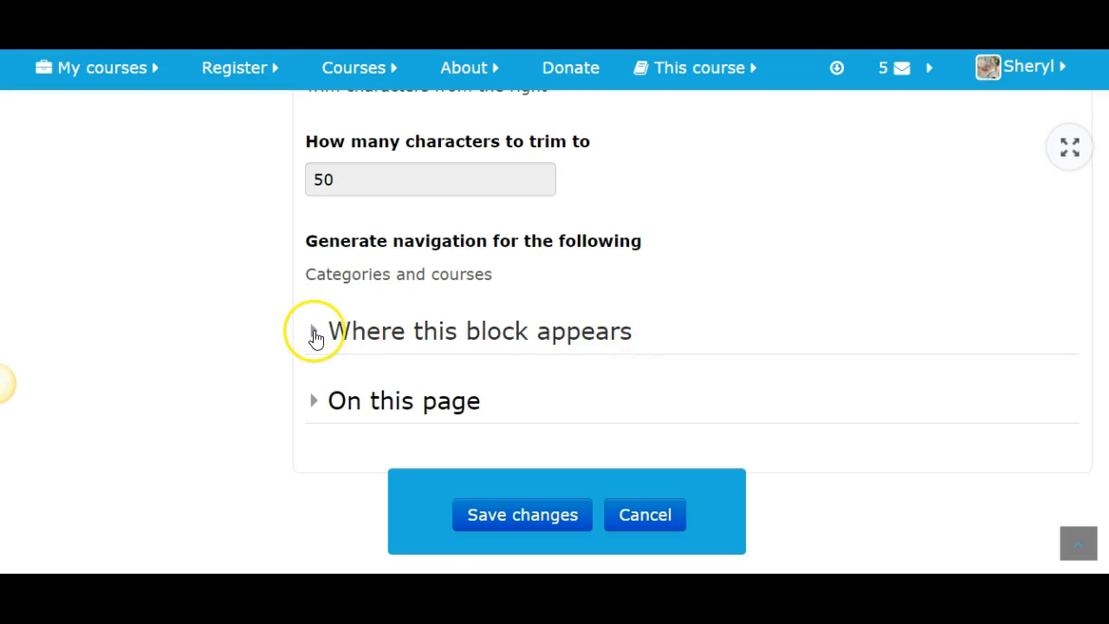
Expand the Navigation block's settings for where it appears and review its location, page types, default region and default weight.
left_click(316, 337)
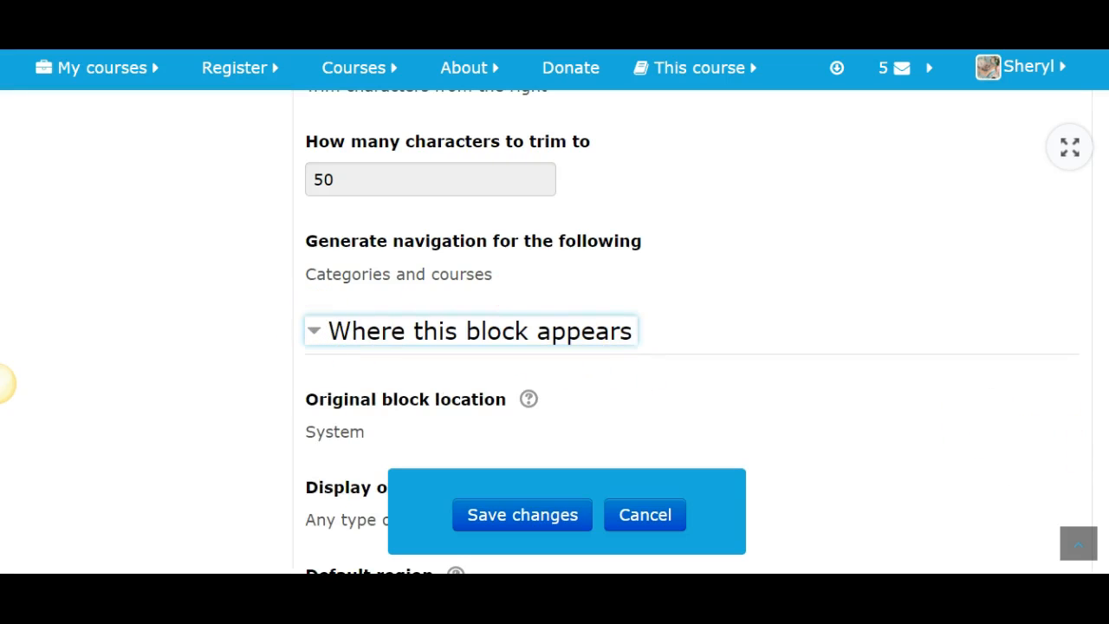
scroll(691, 332, "down", 2)
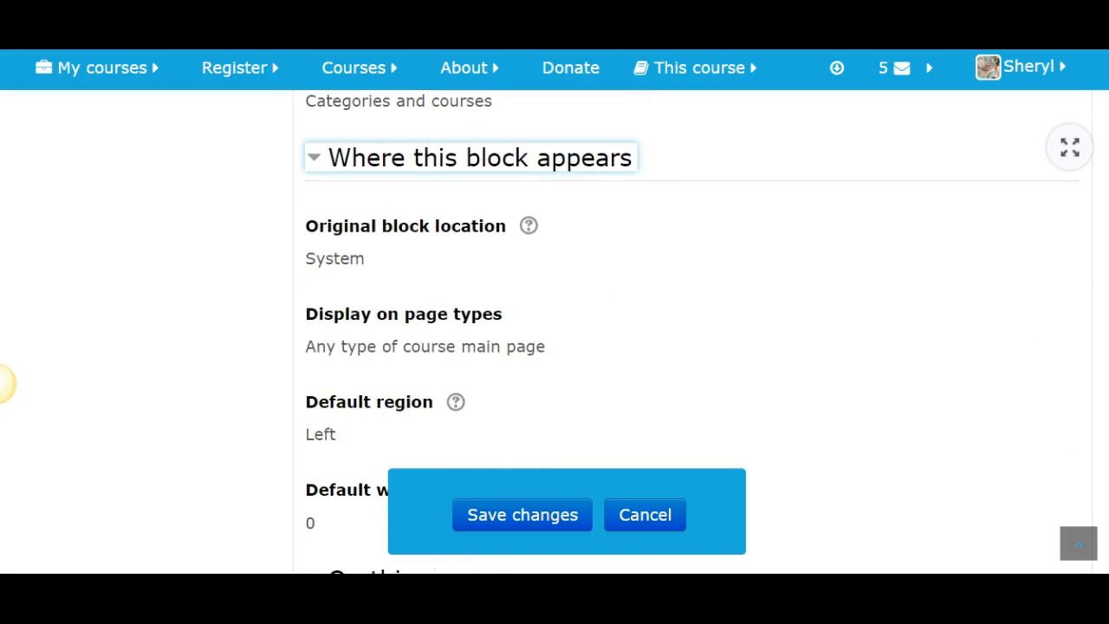
scroll(691, 332, "down", 1)
scroll(691, 332, "down", 1)
scroll(691, 332, "up", 1)
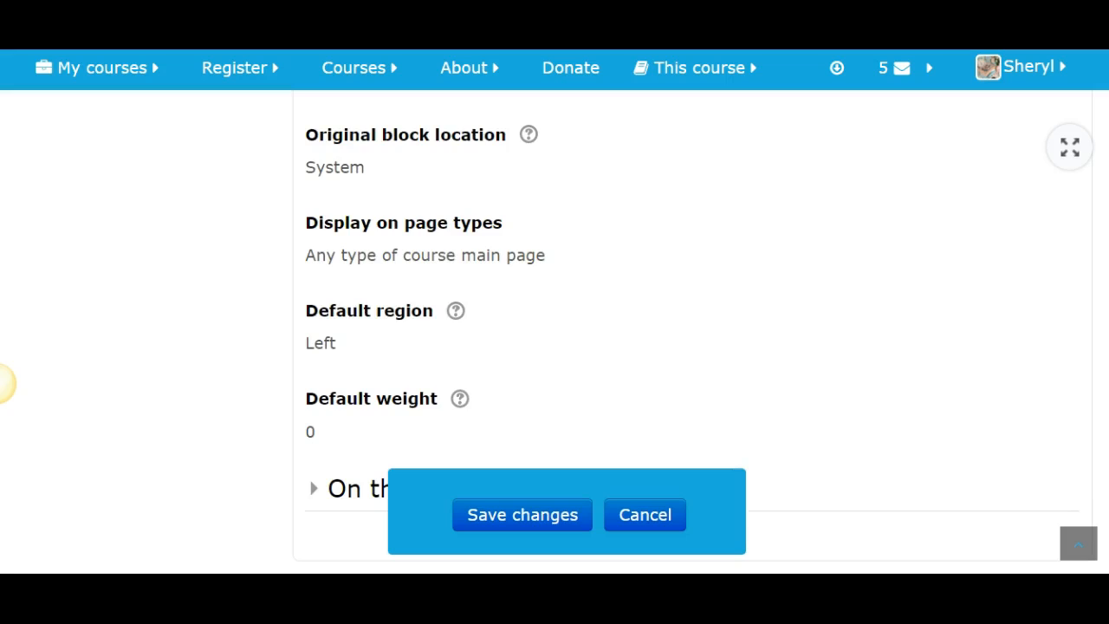
scroll(690, 332, "down", 1)
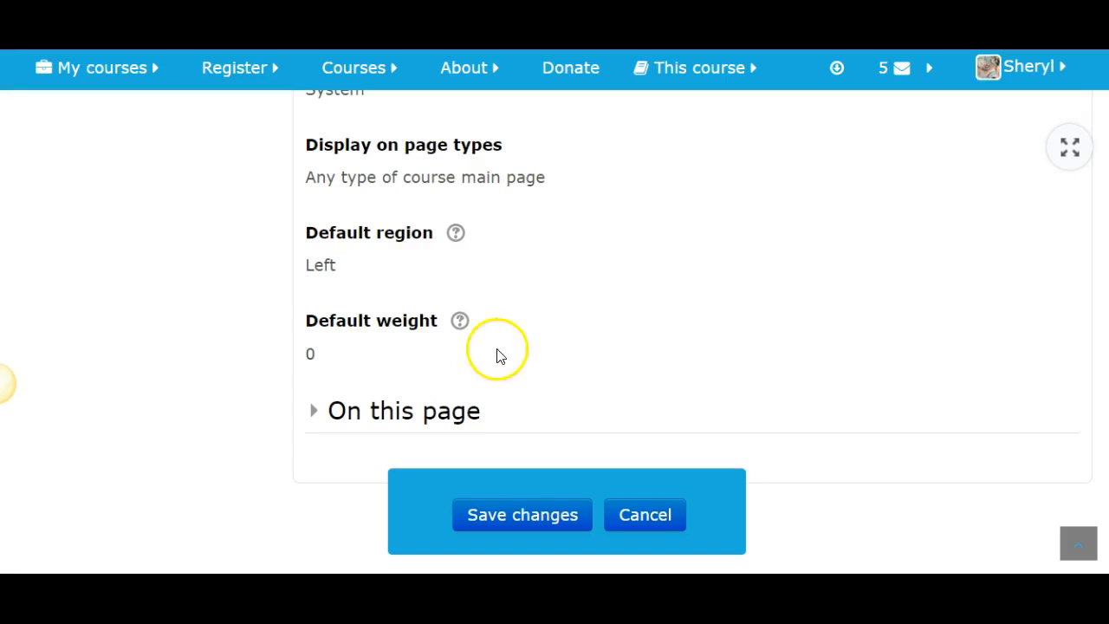
scroll(691, 332, "down", 1)
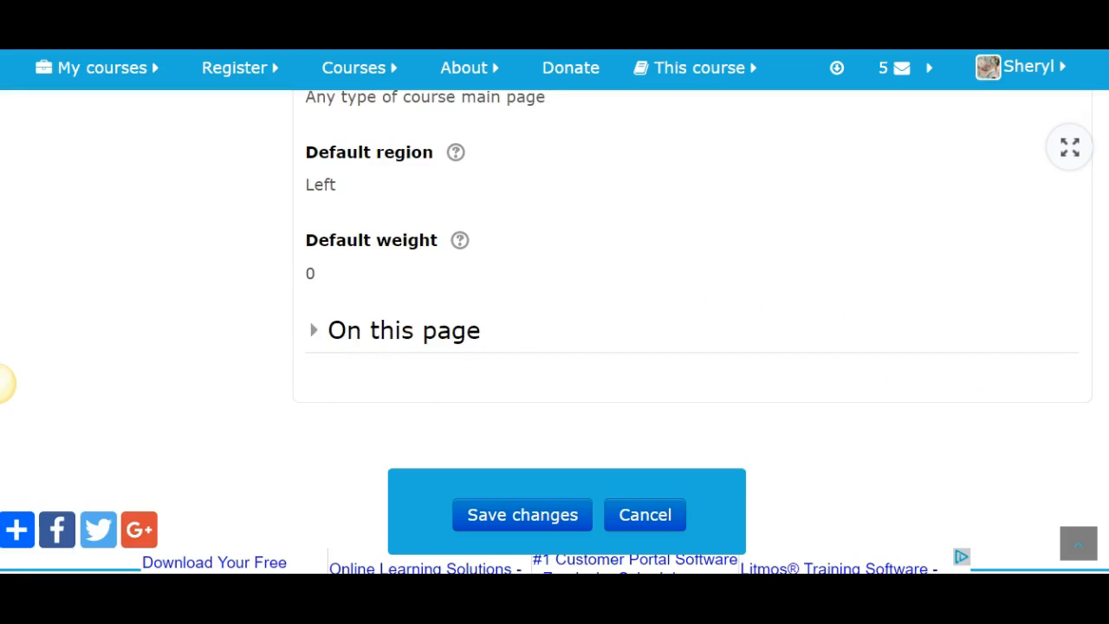
scroll(4, 383, "up", 3)
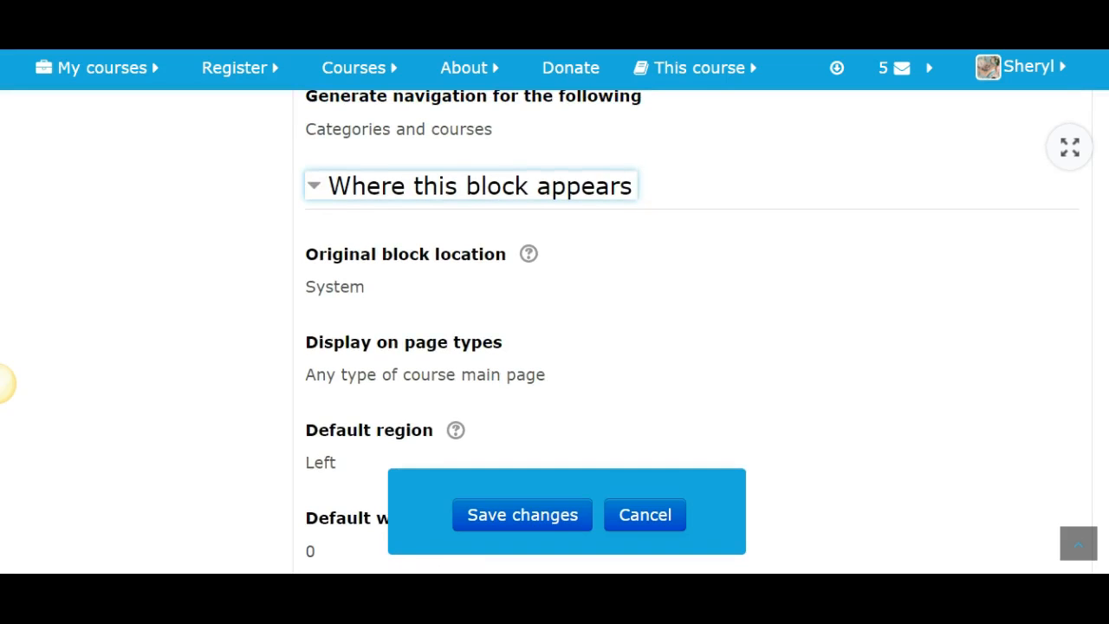
scroll(5, 383, "down", 5)
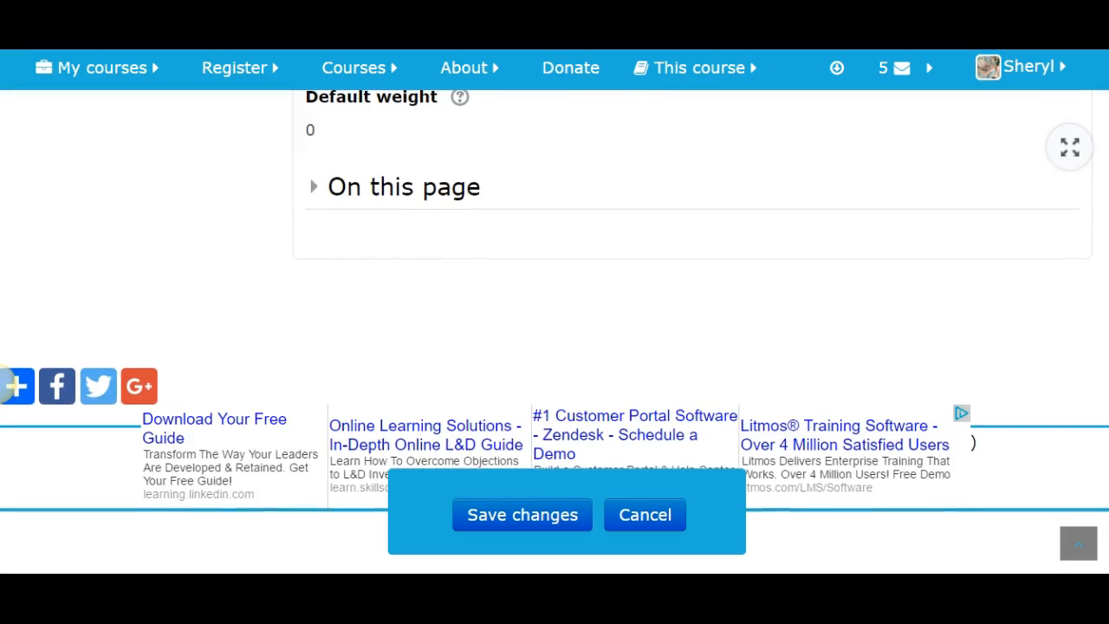
Review the Navigation block's visibility, region and weight on this page, and leave its configuration without saving.
left_click(315, 189)
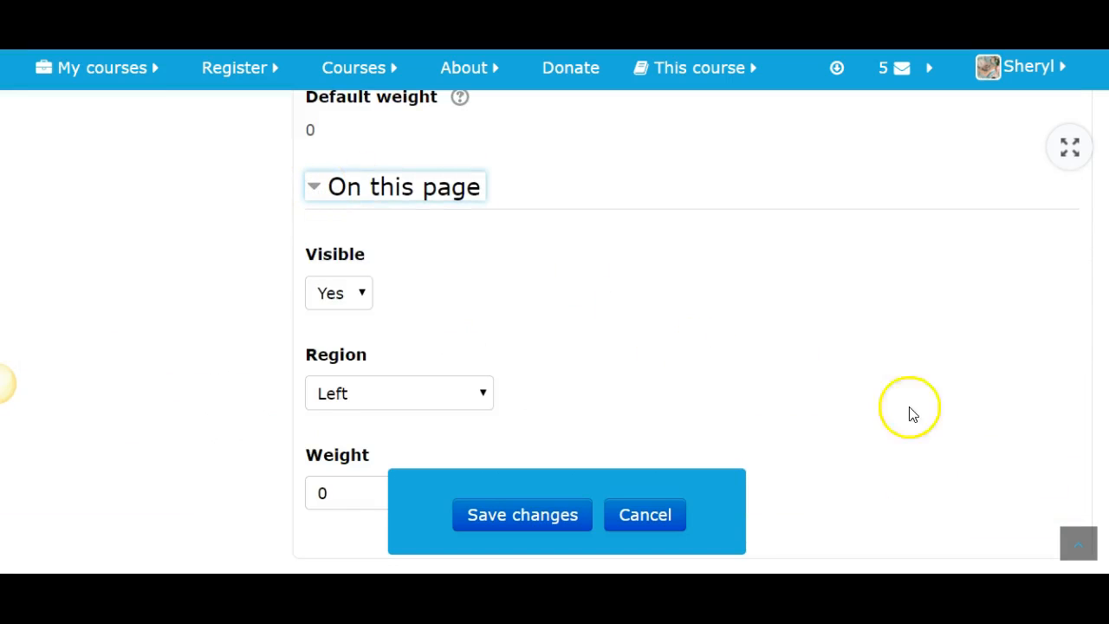
scroll(7, 384, "down", 2)
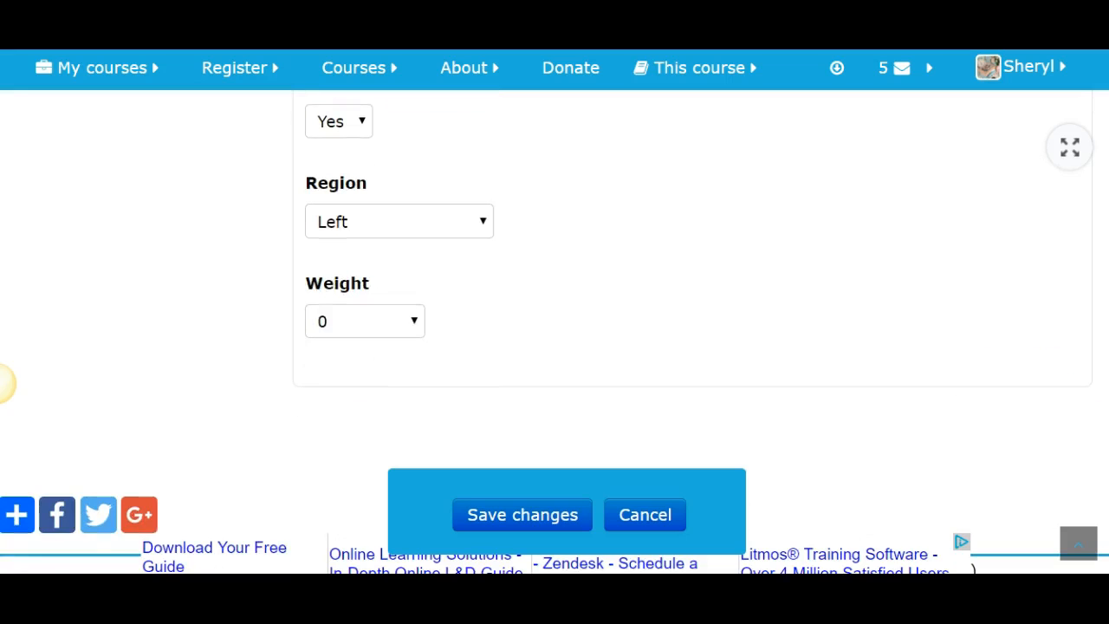
left_click(645, 517)
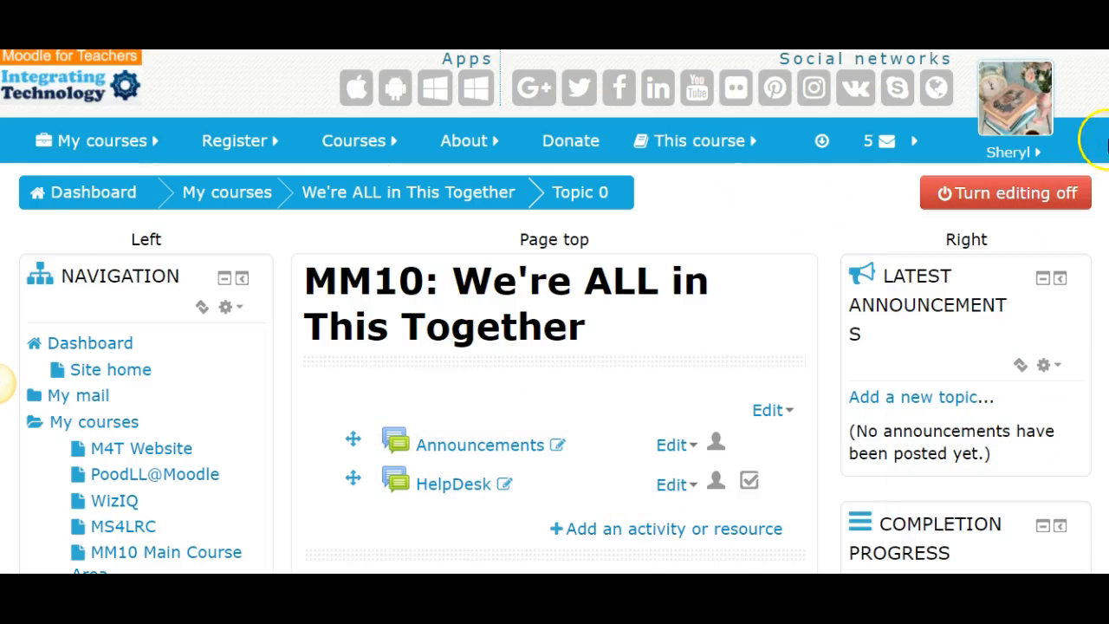
Find the Calendar block on the course page and look at the actions available for it.
scroll(5, 381, "down", 8)
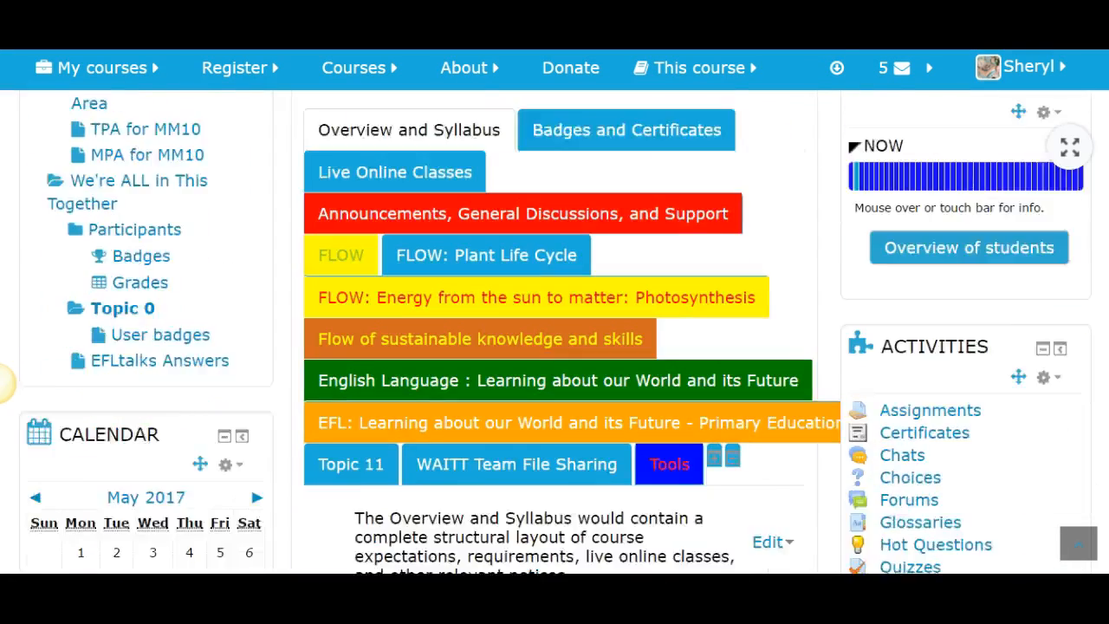
scroll(473, 529, "down", 1)
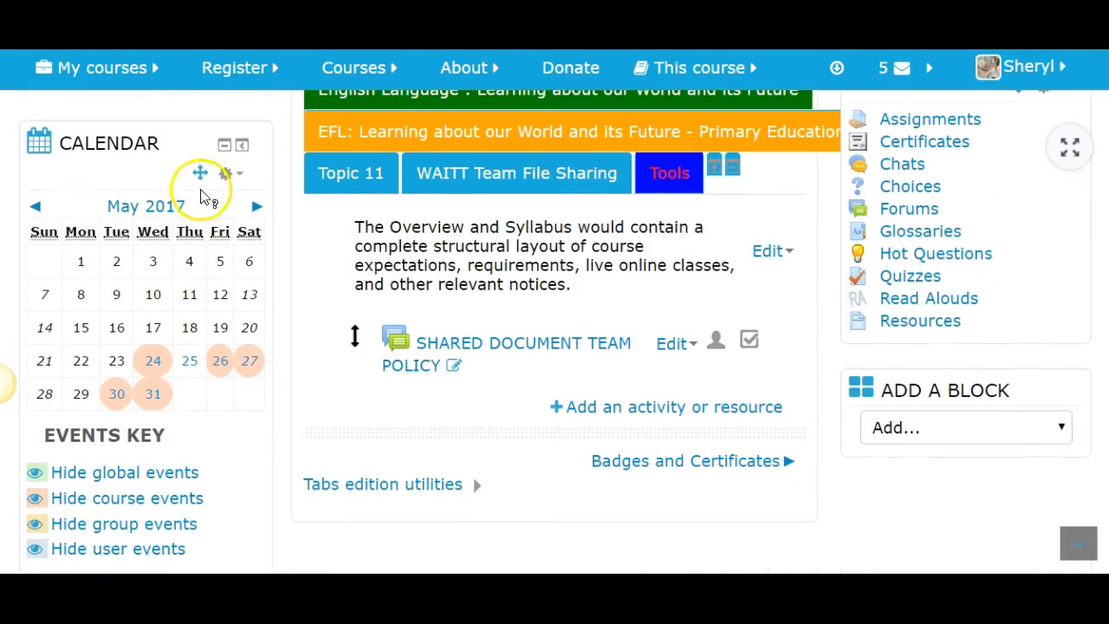
left_click(226, 177)
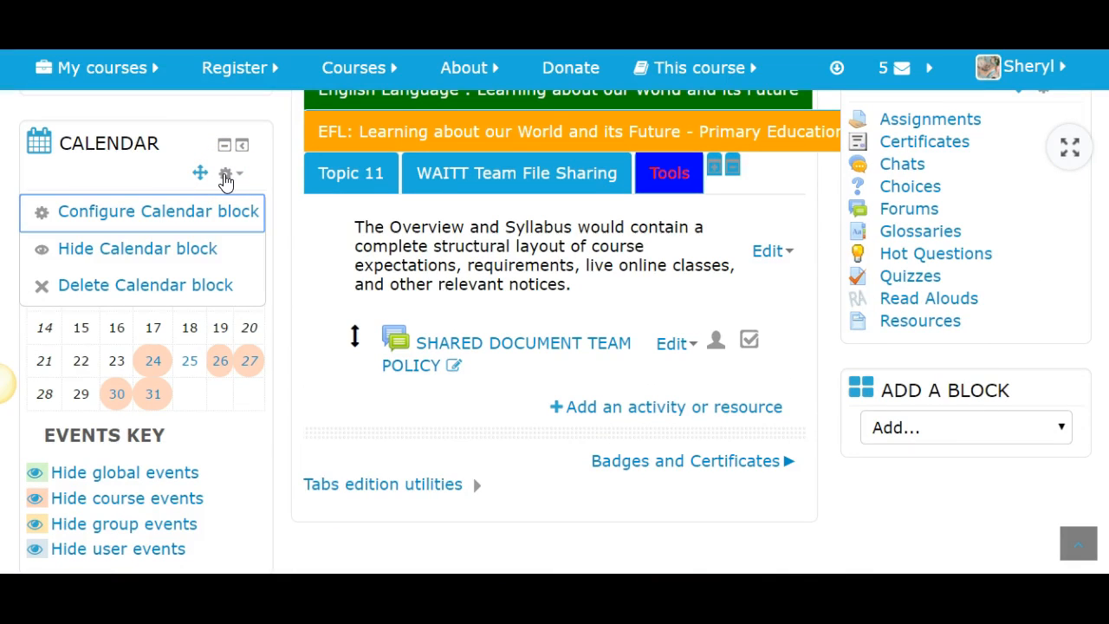
left_click(279, 218)
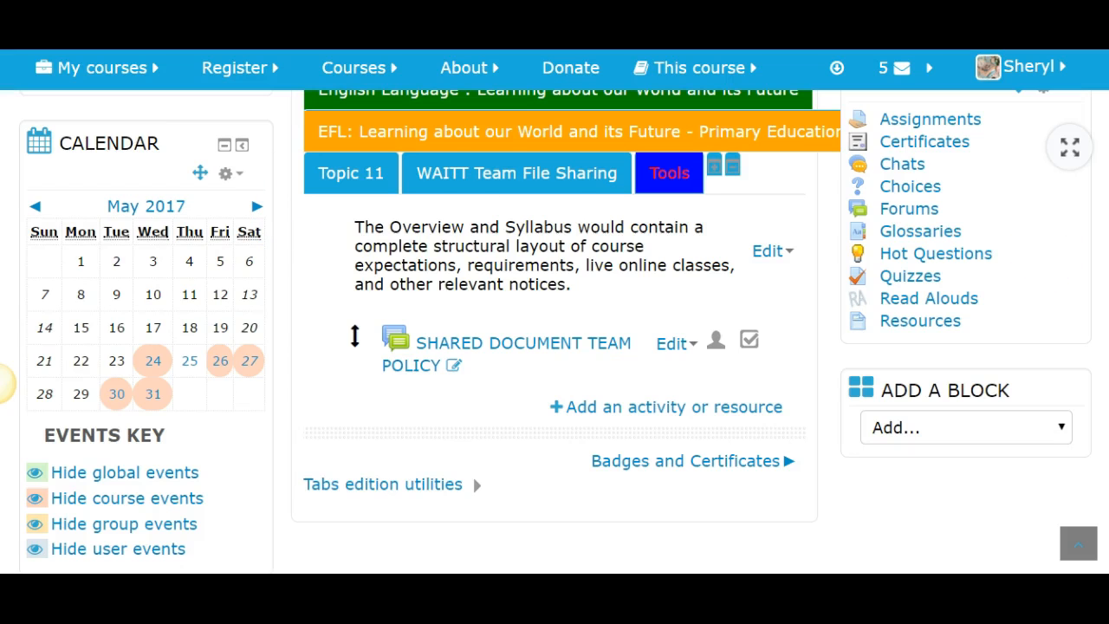
scroll(5, 381, "up", 8)
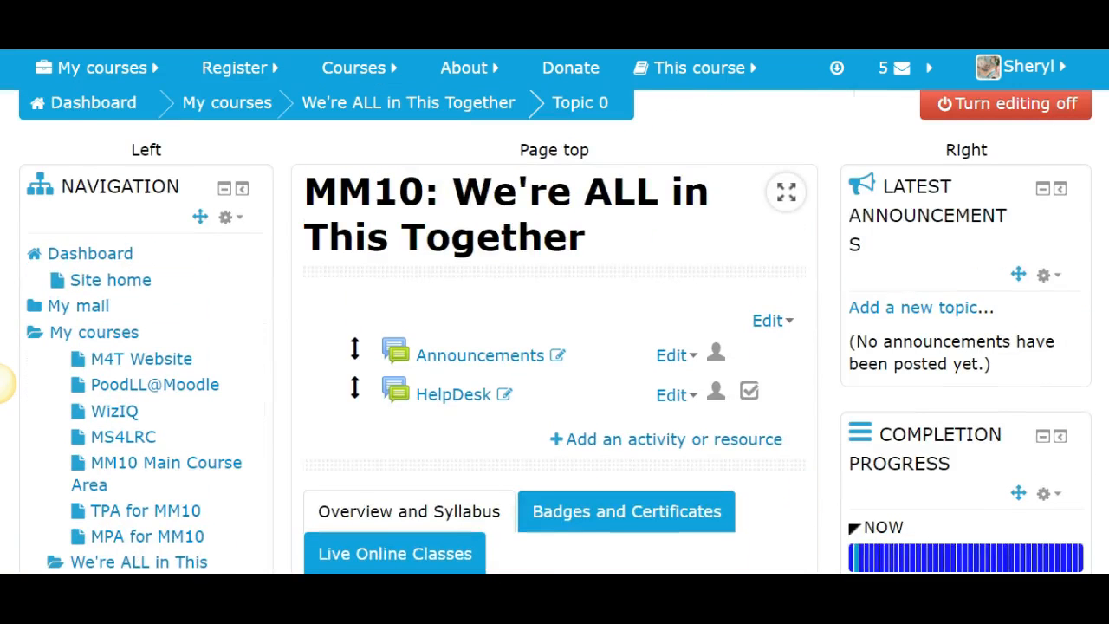
scroll(4, 381, "down", 5)
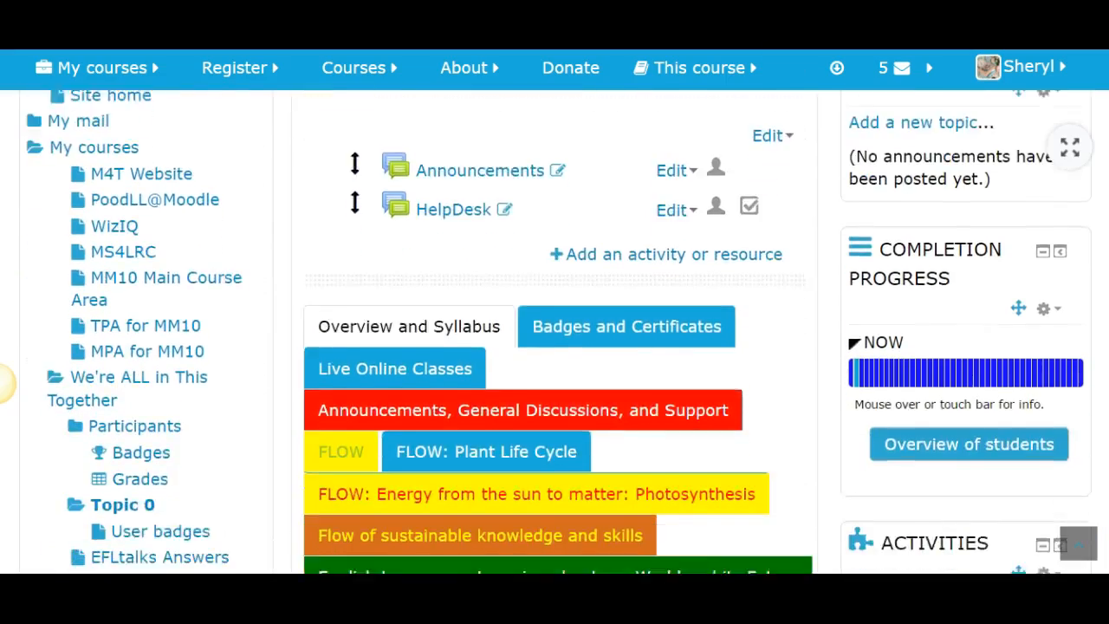
scroll(4, 381, "down", 3)
scroll(4, 381, "up", 8)
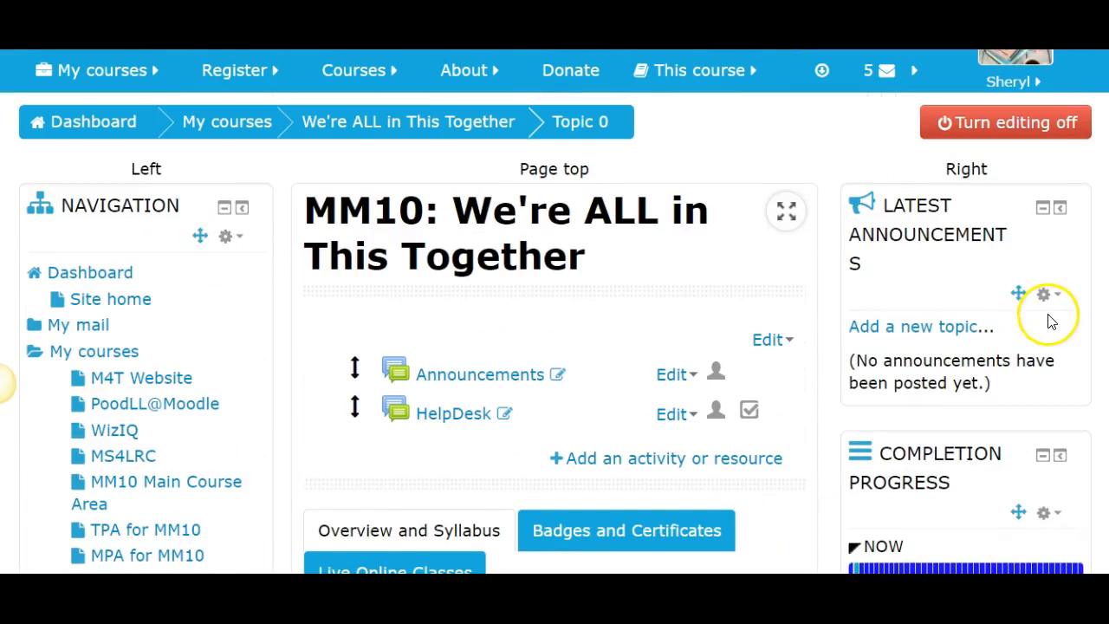
Open the Latest Announcements block's configuration, review its page types, default region and default weight, and leave without saving.
left_click(1045, 296)
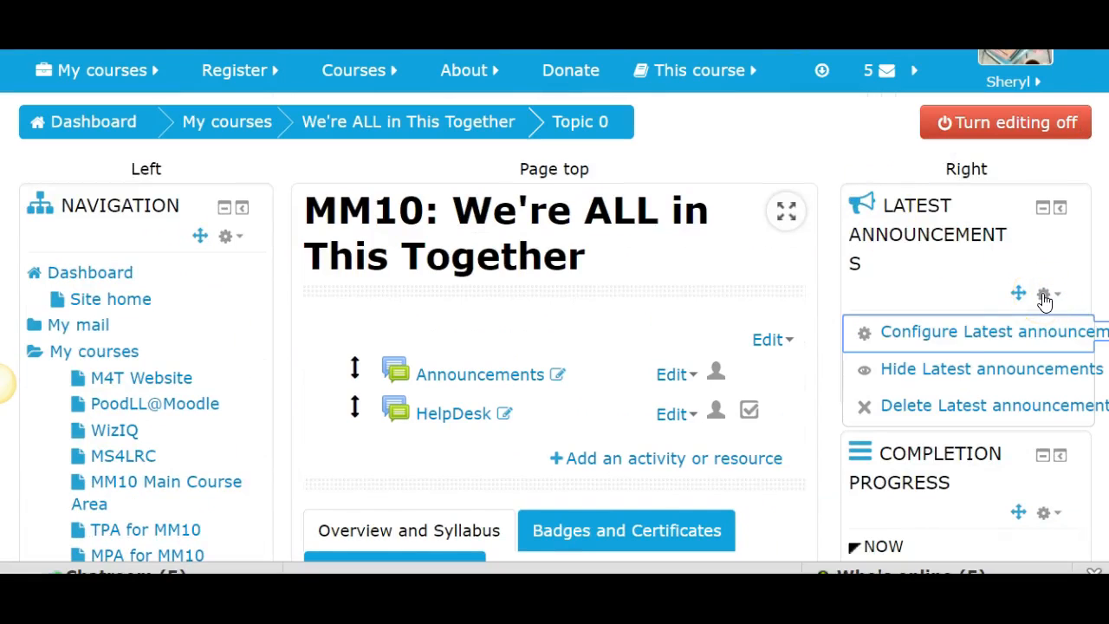
left_click(938, 338)
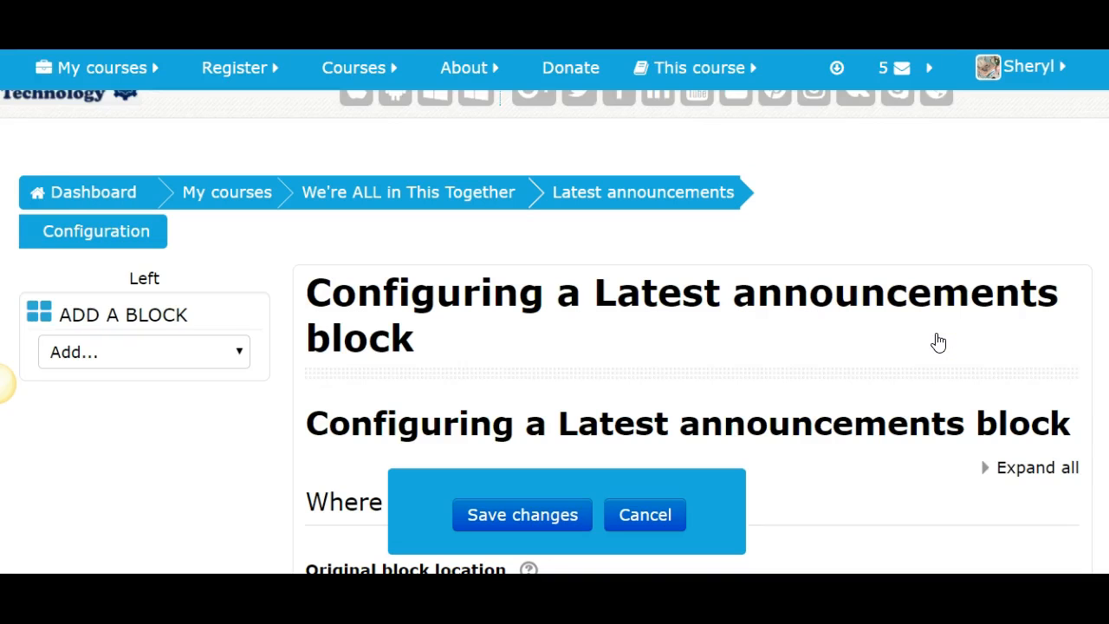
scroll(5, 382, "down", 5)
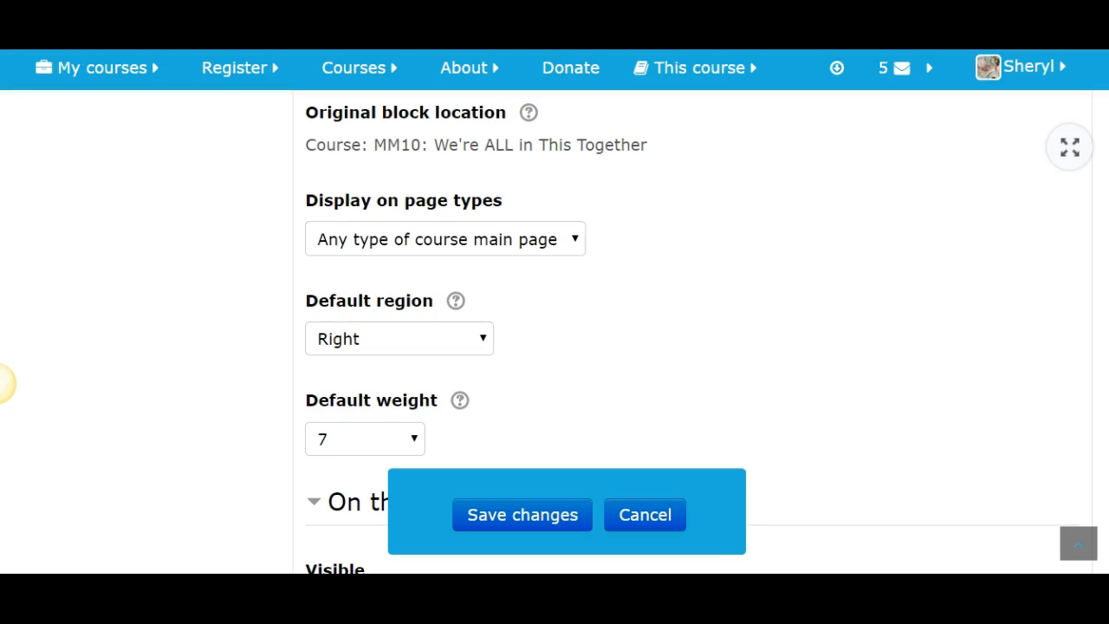
left_click(646, 517)
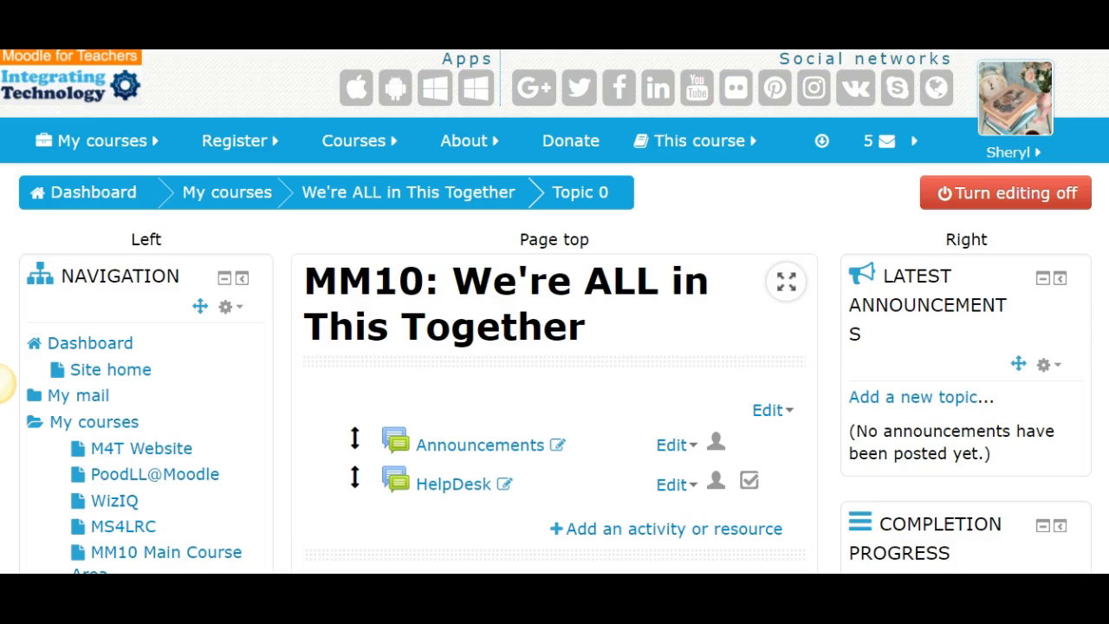
Find the Calendar block in the course page's left column and open its configuration.
scroll(3, 382, "down", 10)
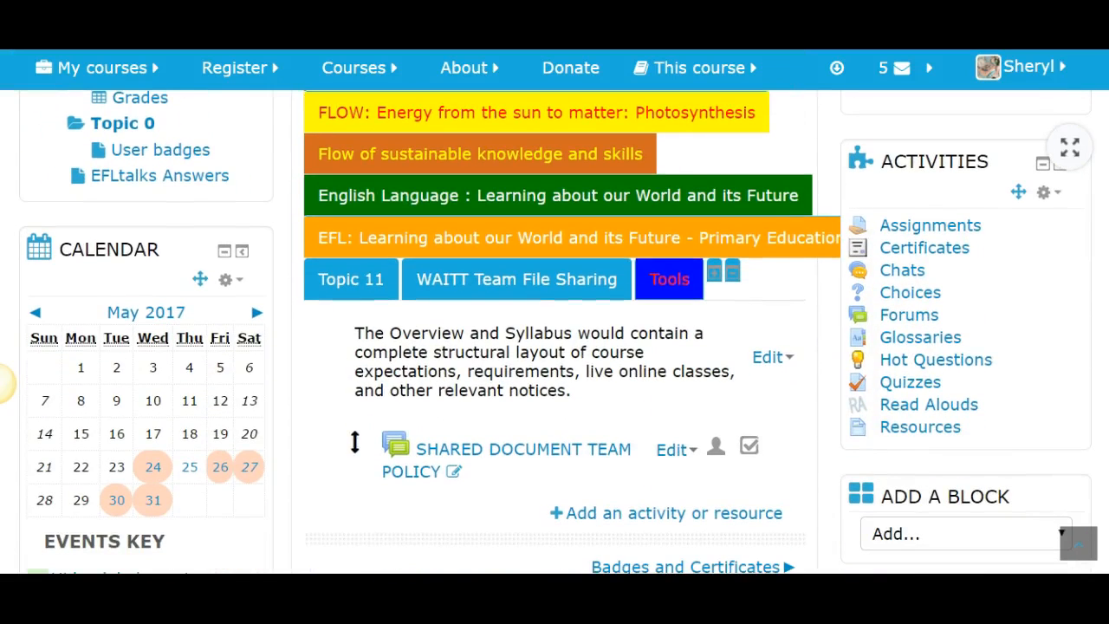
scroll(3, 382, "down", 1)
scroll(3, 381, "down", 3)
scroll(3, 381, "up", 3)
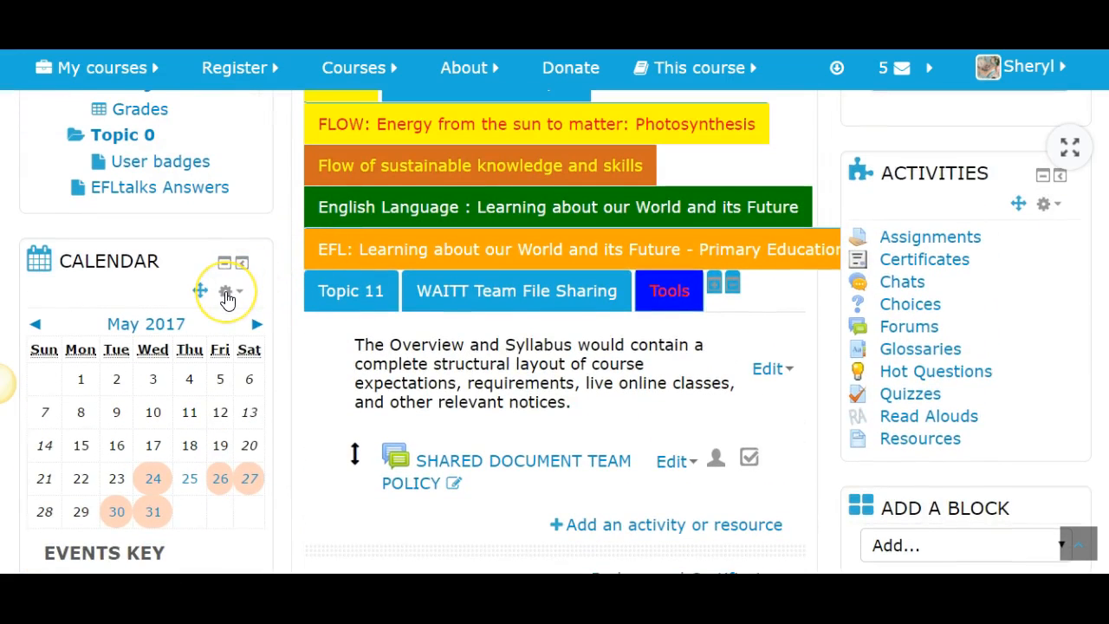
left_click(227, 298)
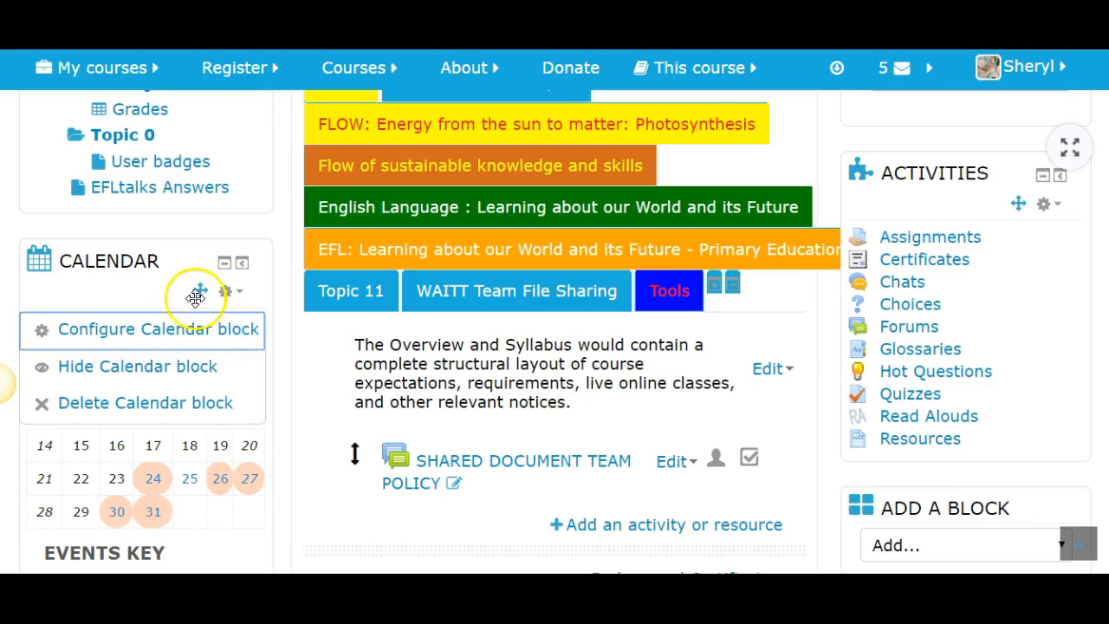
left_click(146, 336)
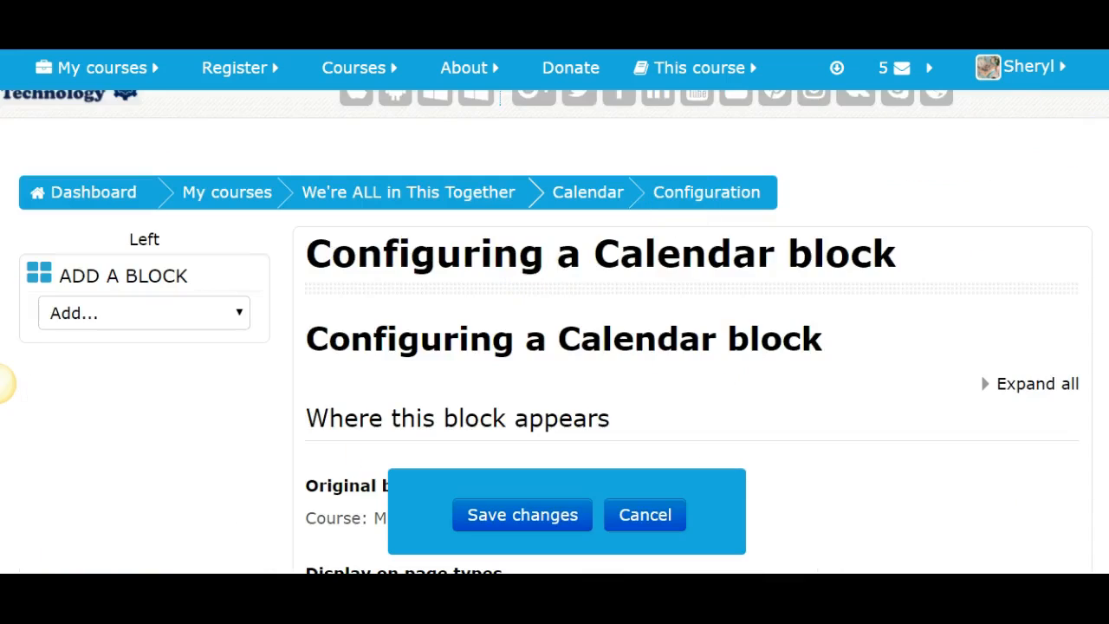
Set the Calendar block's default region to Right.
scroll(4, 384, "down", 5)
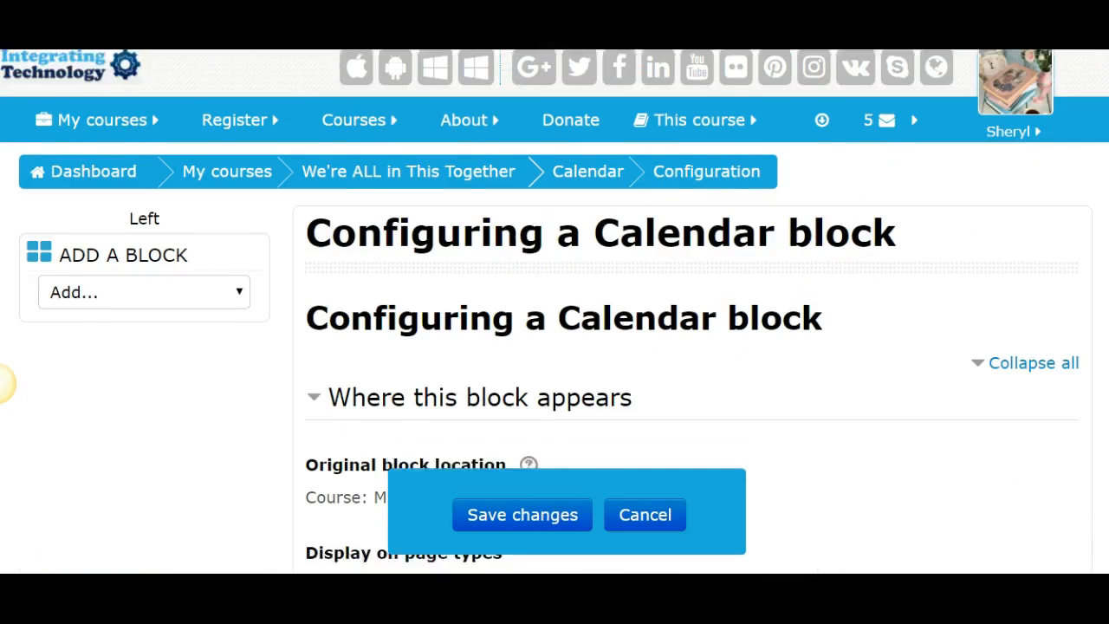
scroll(4, 384, "down", 1)
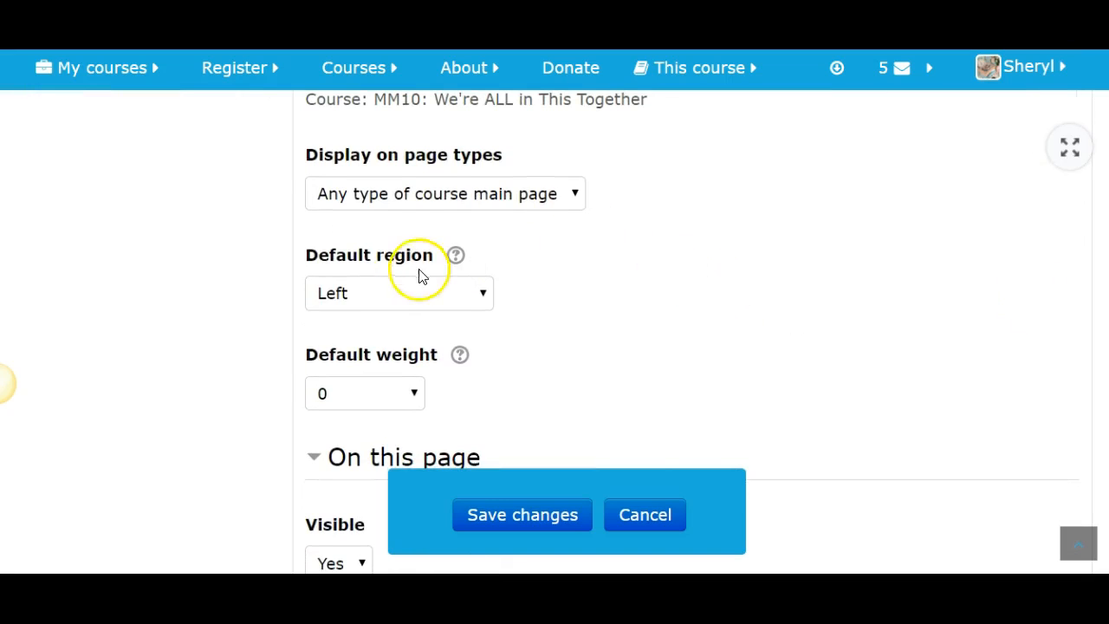
left_click(484, 295)
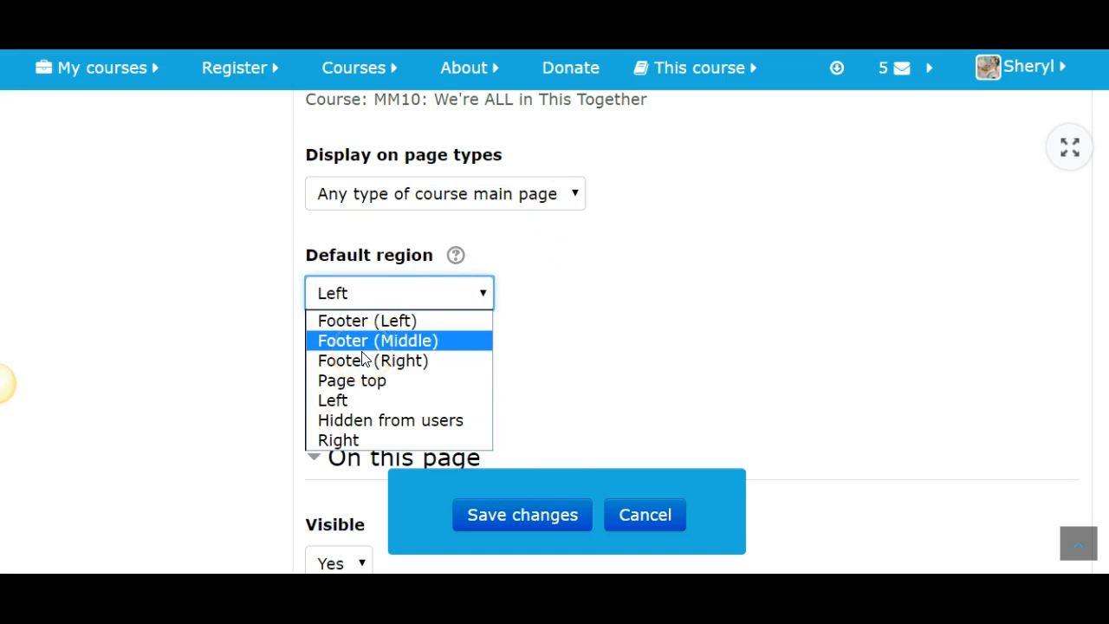
left_click(345, 440)
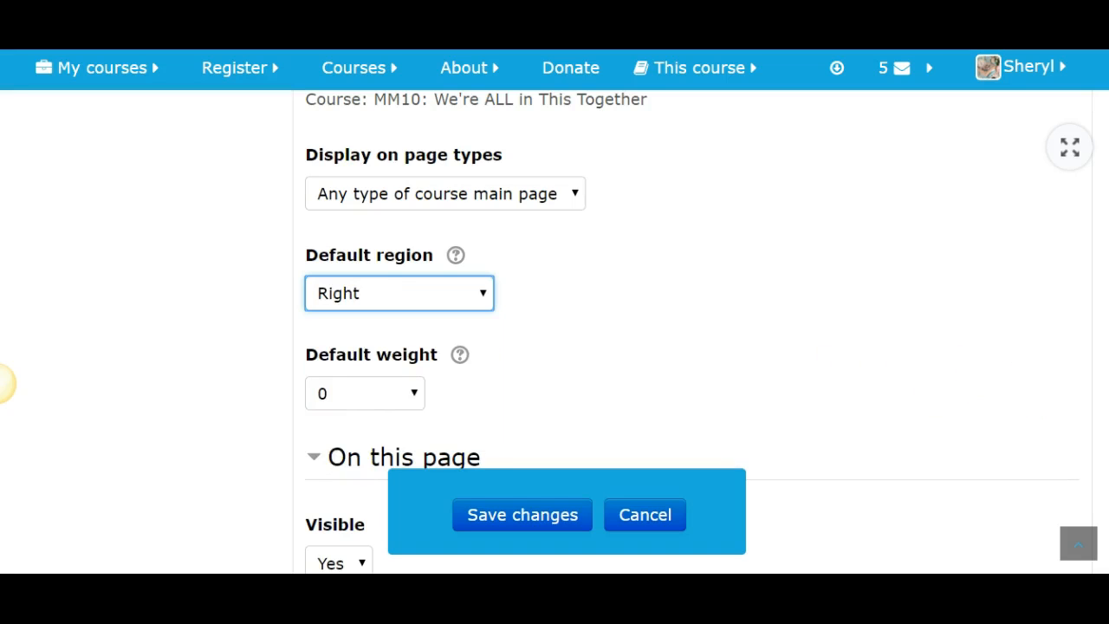
Set the Calendar block's region on this page to Right and save the changes.
scroll(4, 384, "down", 4)
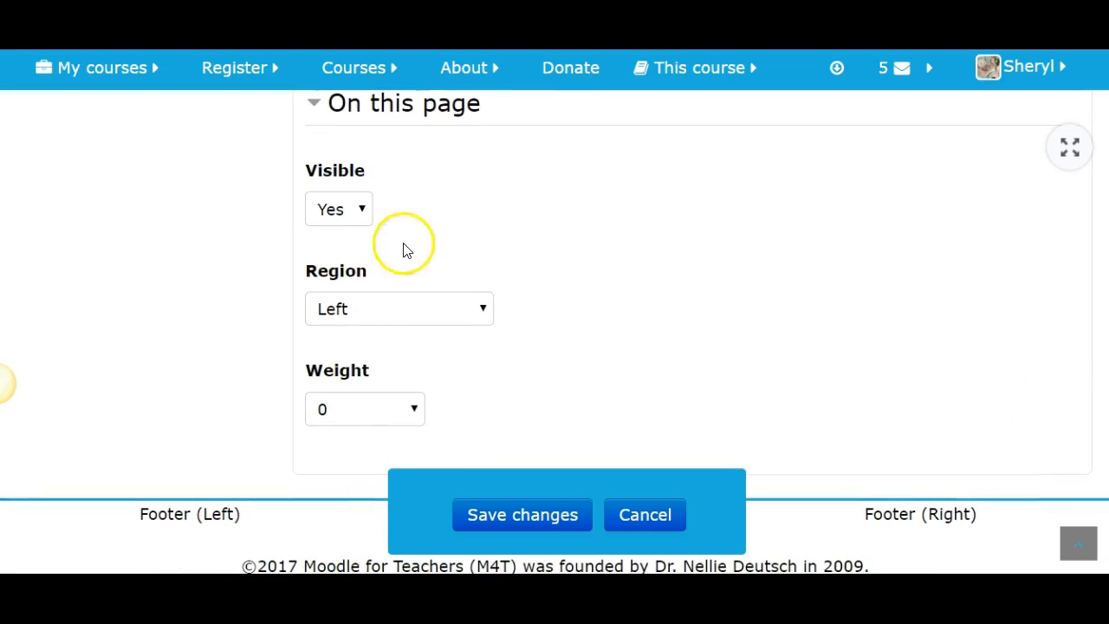
left_click(483, 312)
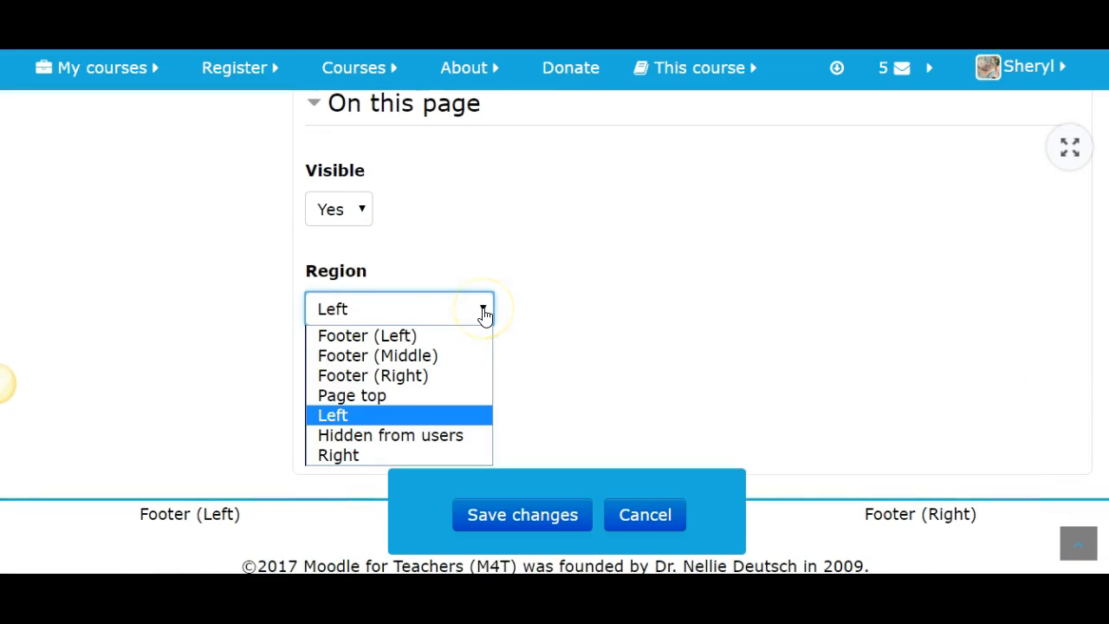
left_click(326, 453)
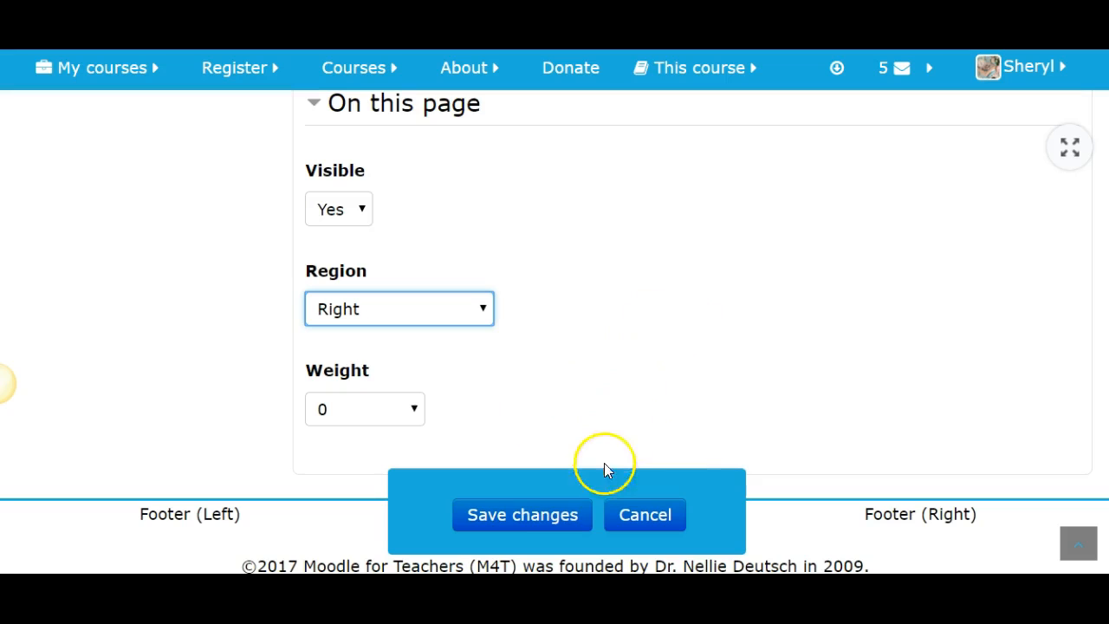
left_click(514, 520)
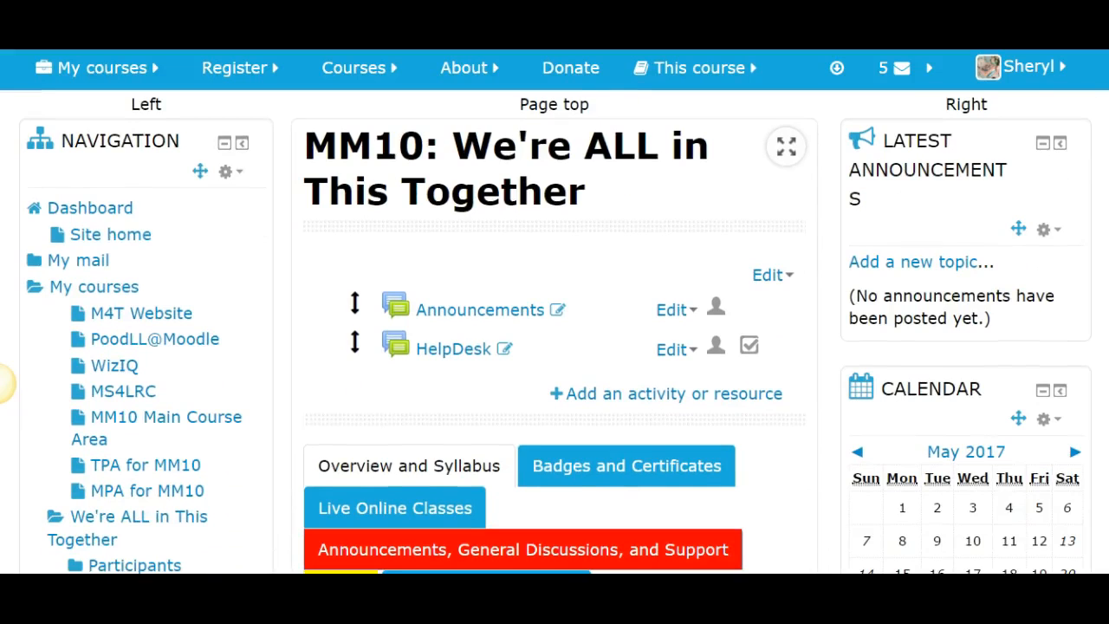
Check where the Calendar block sits in the course page's right column relative to its neighbouring blocks.
scroll(2, 383, "up", 2)
scroll(3, 383, "down", 3)
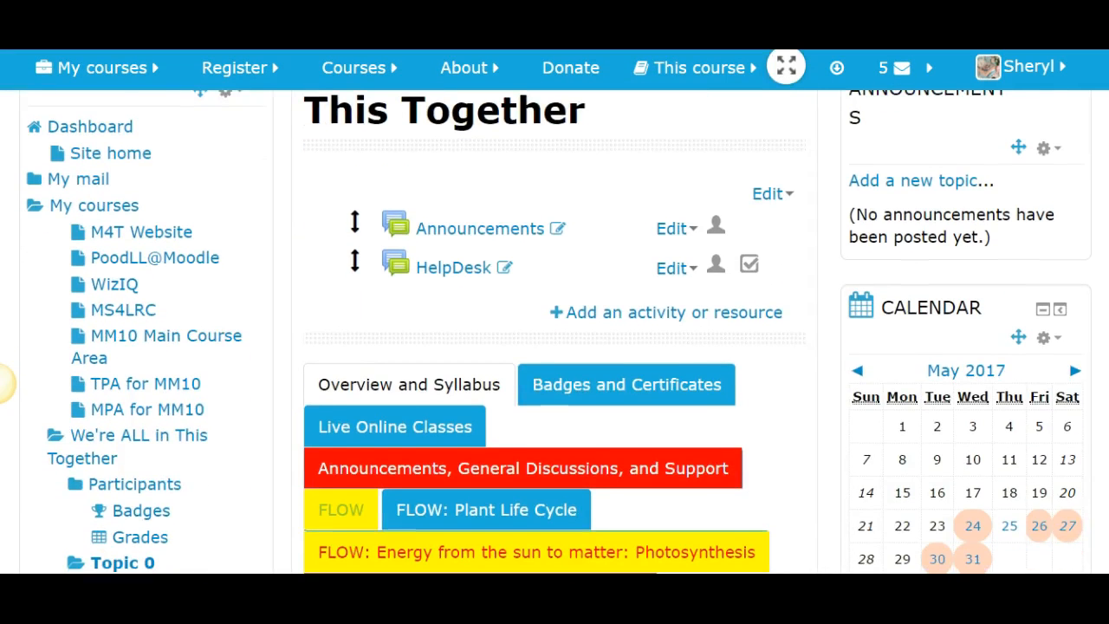
scroll(2, 383, "down", 1)
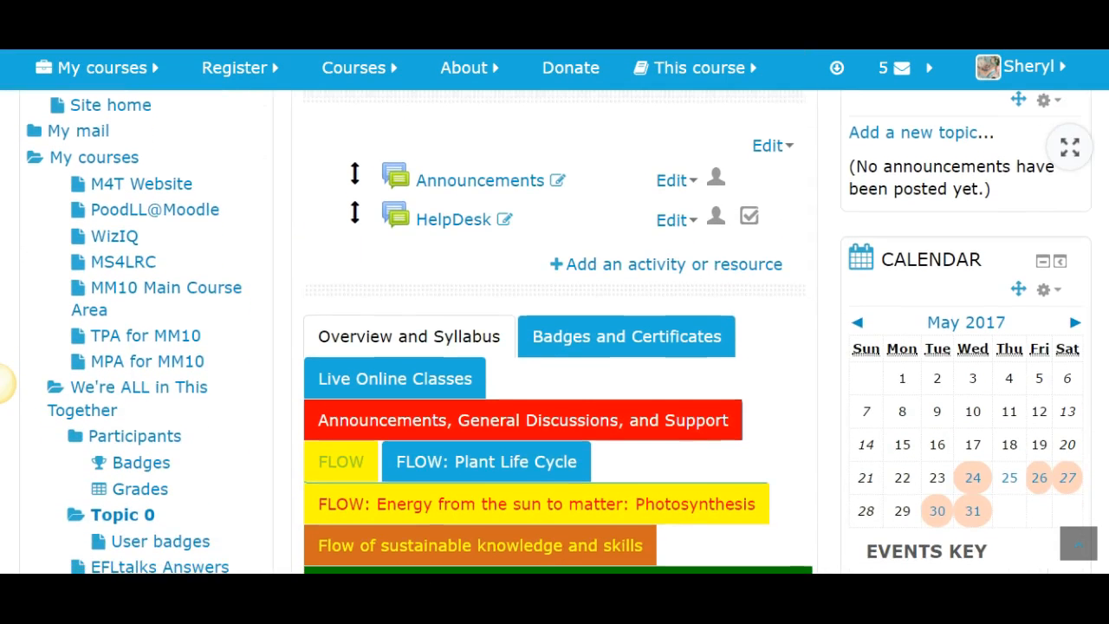
scroll(3, 383, "down", 5)
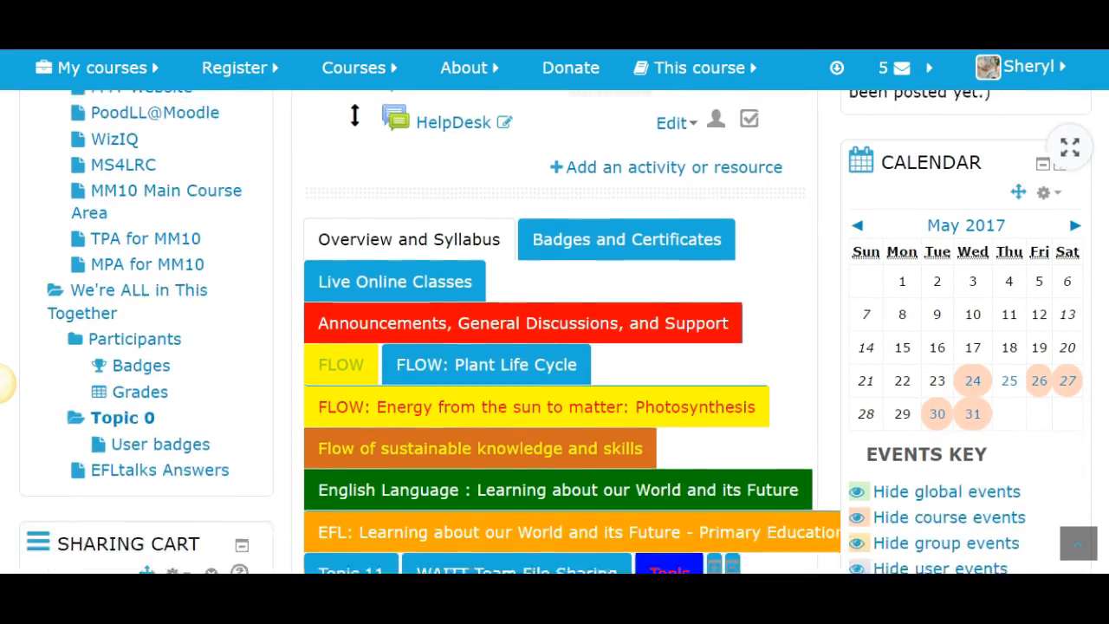
scroll(2, 384, "down", 3)
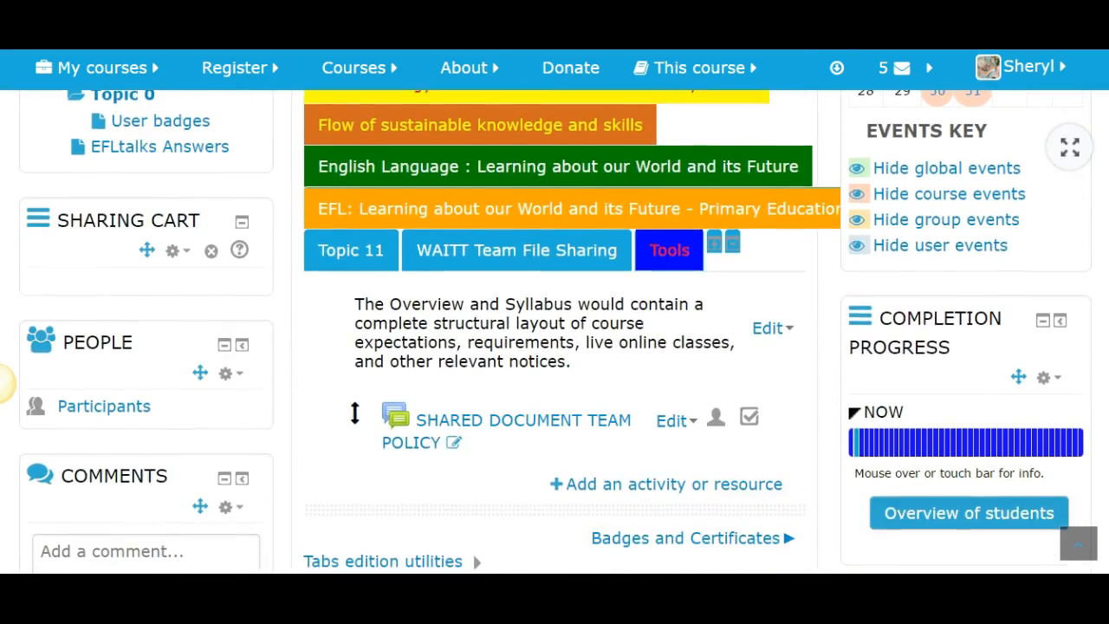
scroll(3, 383, "down", 5)
scroll(3, 383, "down", 5)
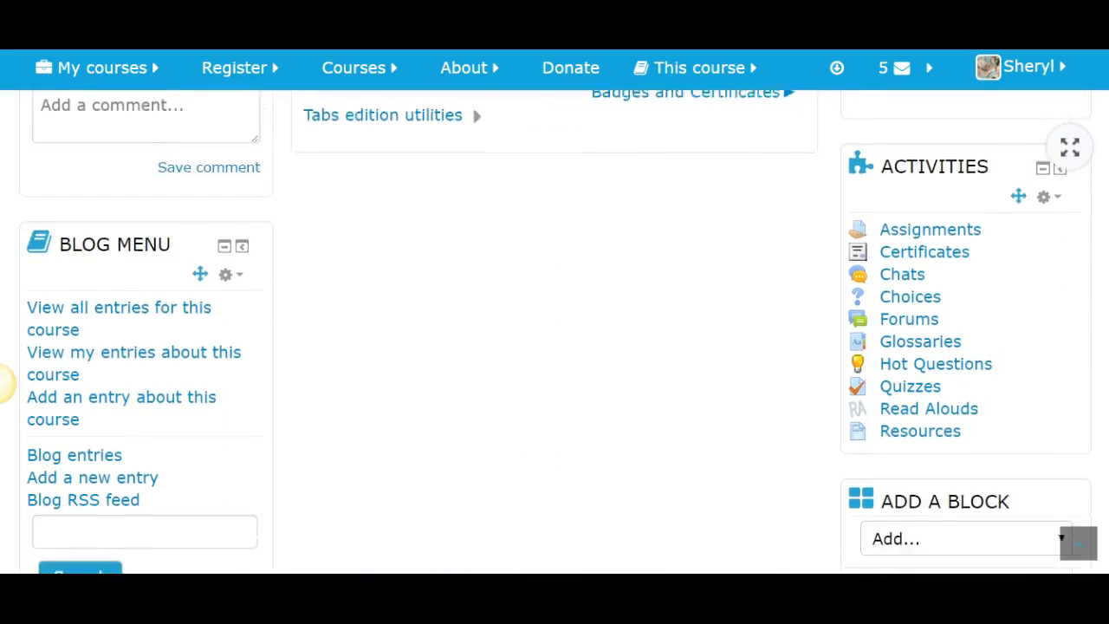
scroll(3, 383, "up", 2)
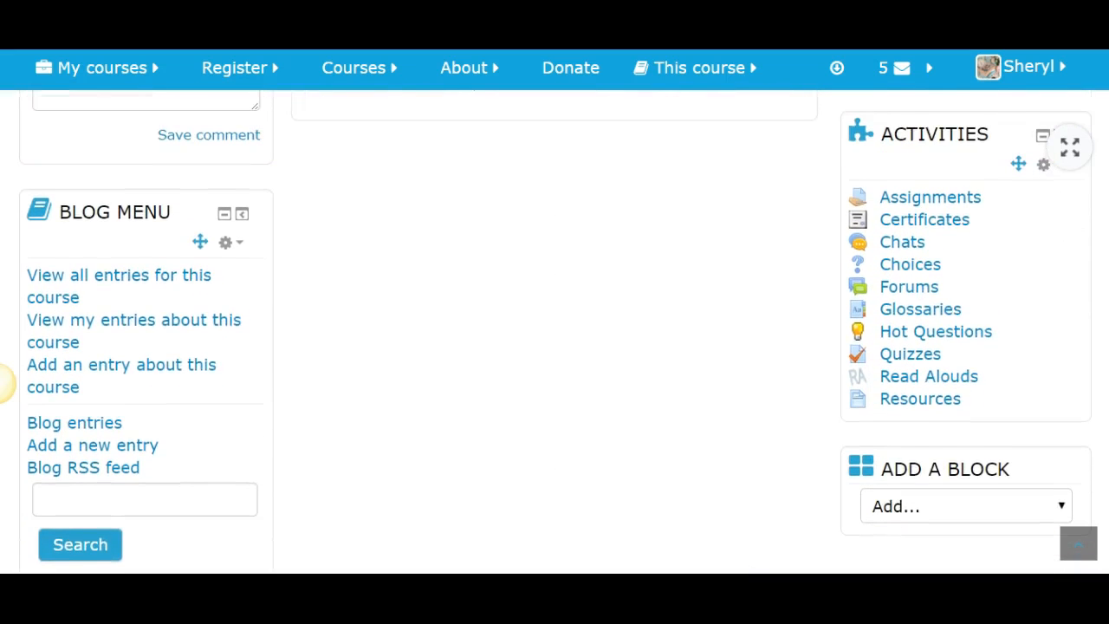
scroll(3, 383, "up", 5)
scroll(2, 383, "down", 9)
scroll(2, 383, "up", 7)
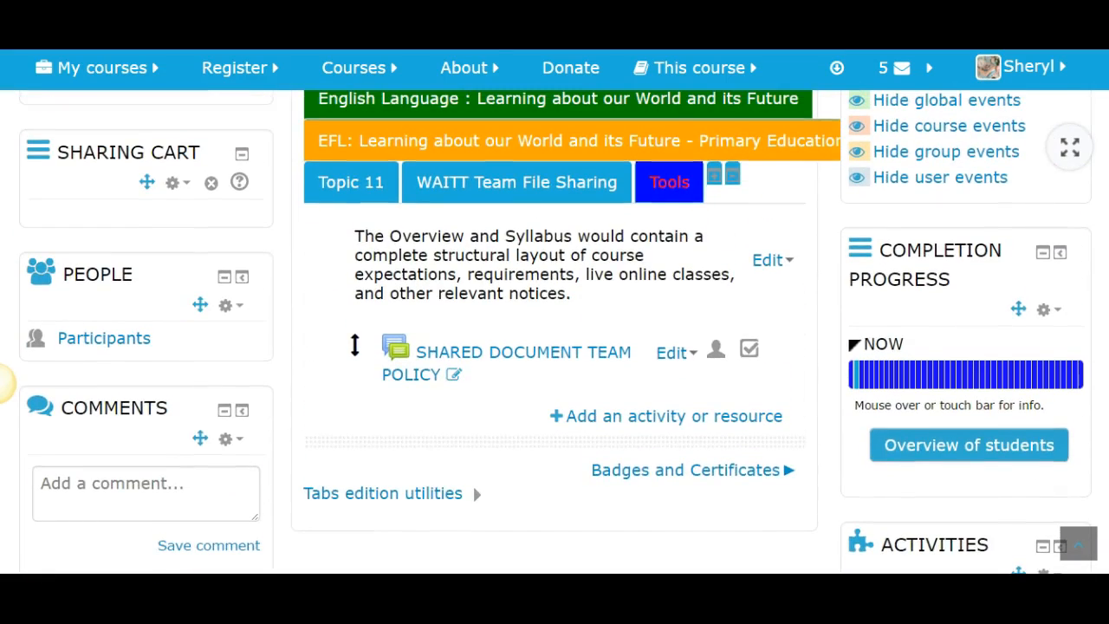
scroll(3, 384, "down", 2)
scroll(3, 383, "up", 9)
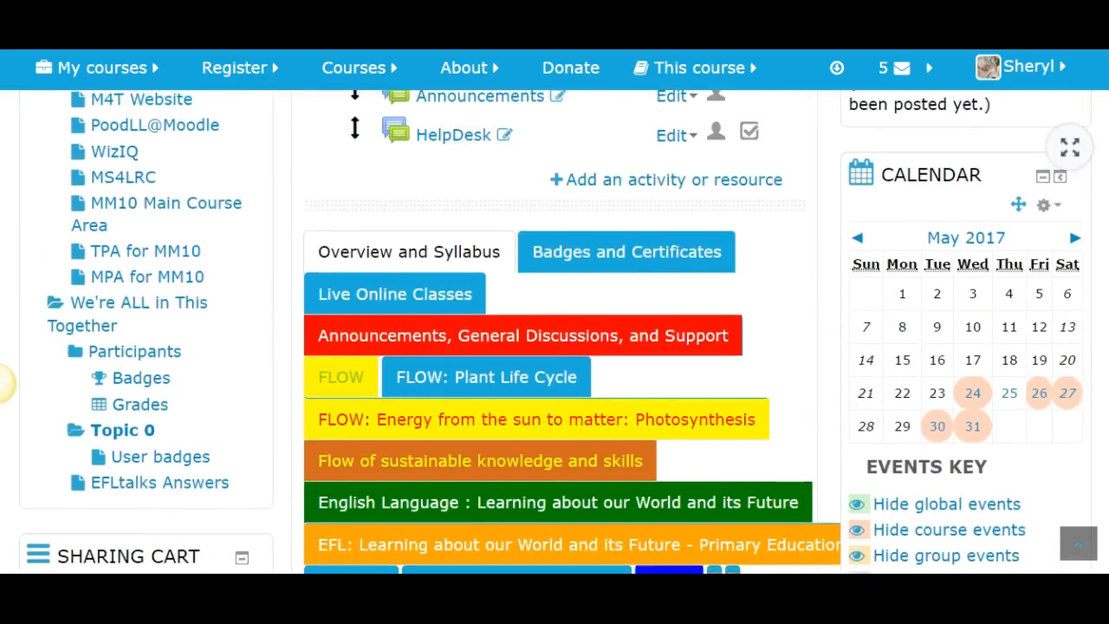
Review the remaining blocks in the left and right columns of the course page, down to the footer regions.
scroll(2, 383, "down", 8)
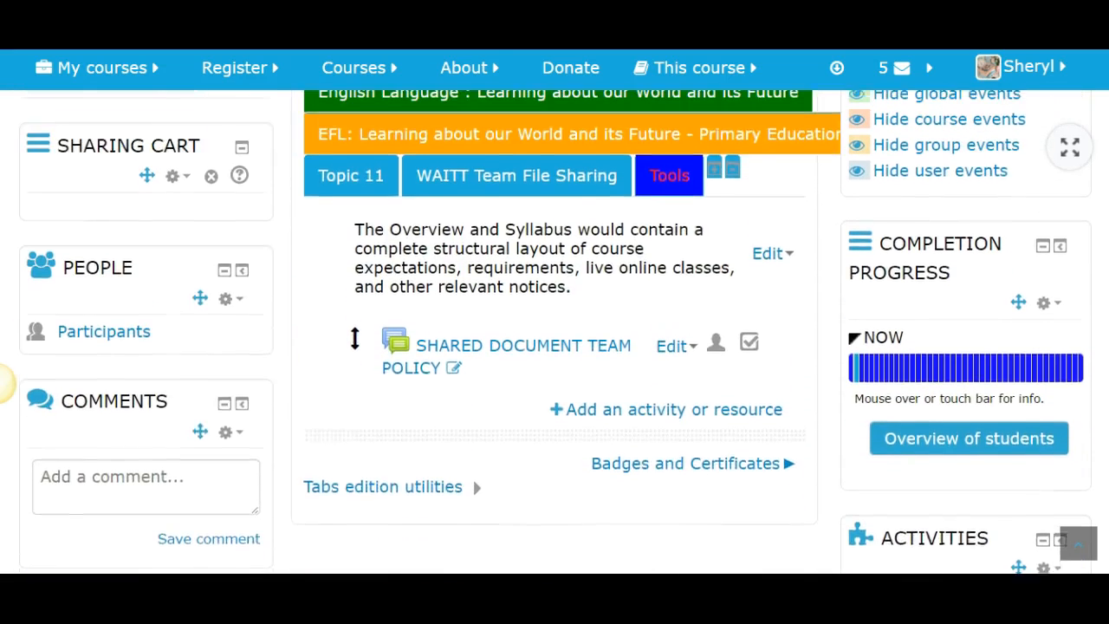
scroll(3, 383, "up", 1)
scroll(2, 383, "down", 1)
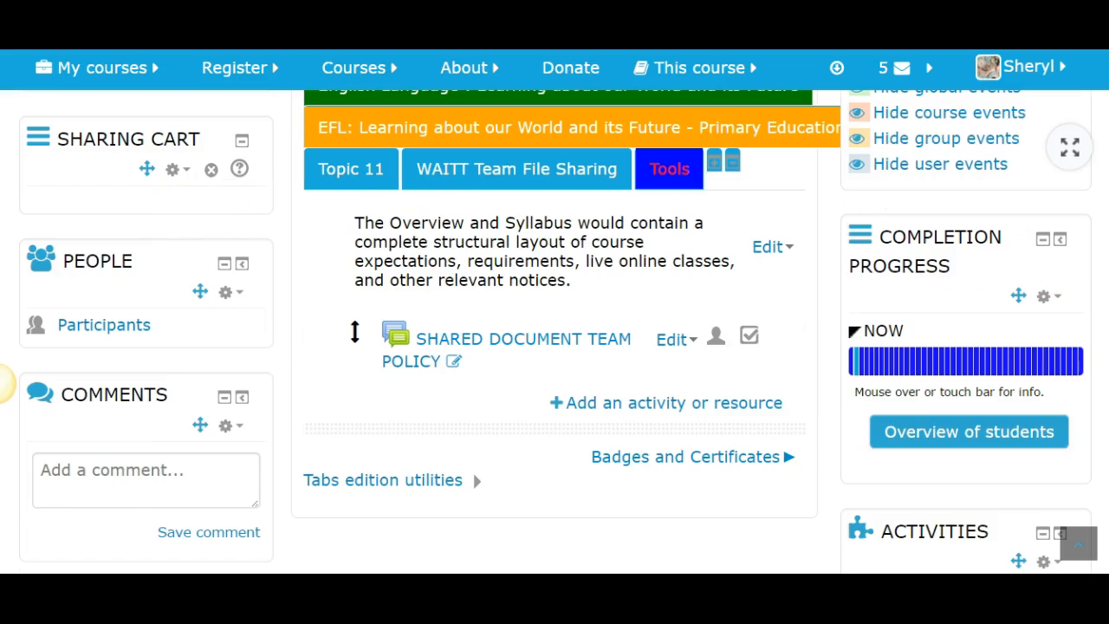
scroll(3, 383, "down", 3)
scroll(3, 383, "up", 1)
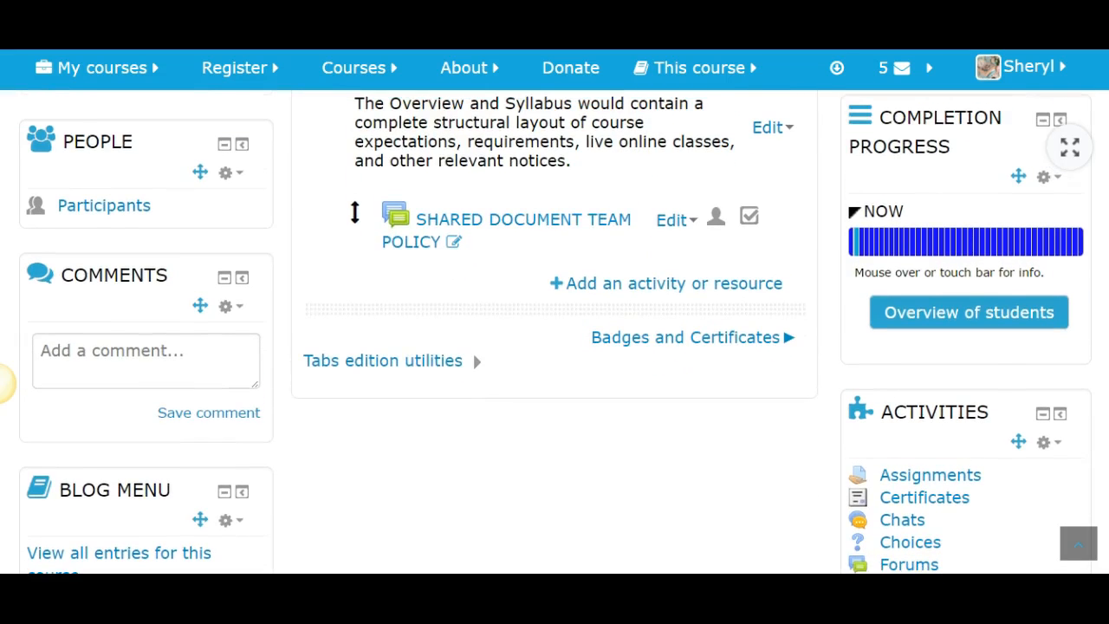
scroll(3, 383, "down", 5)
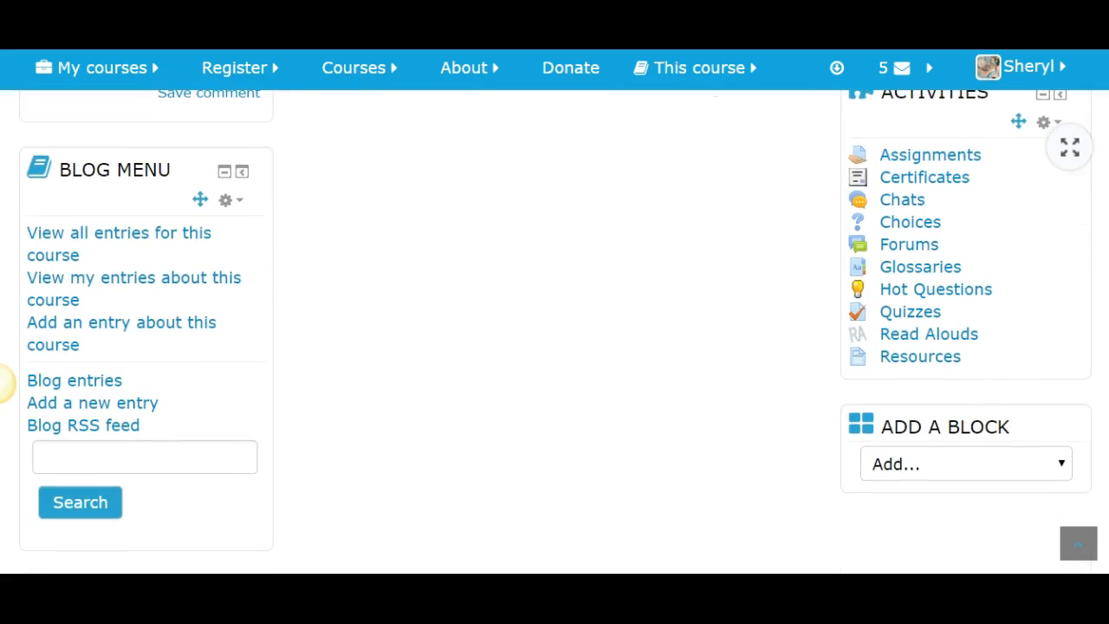
scroll(2, 383, "up", 5)
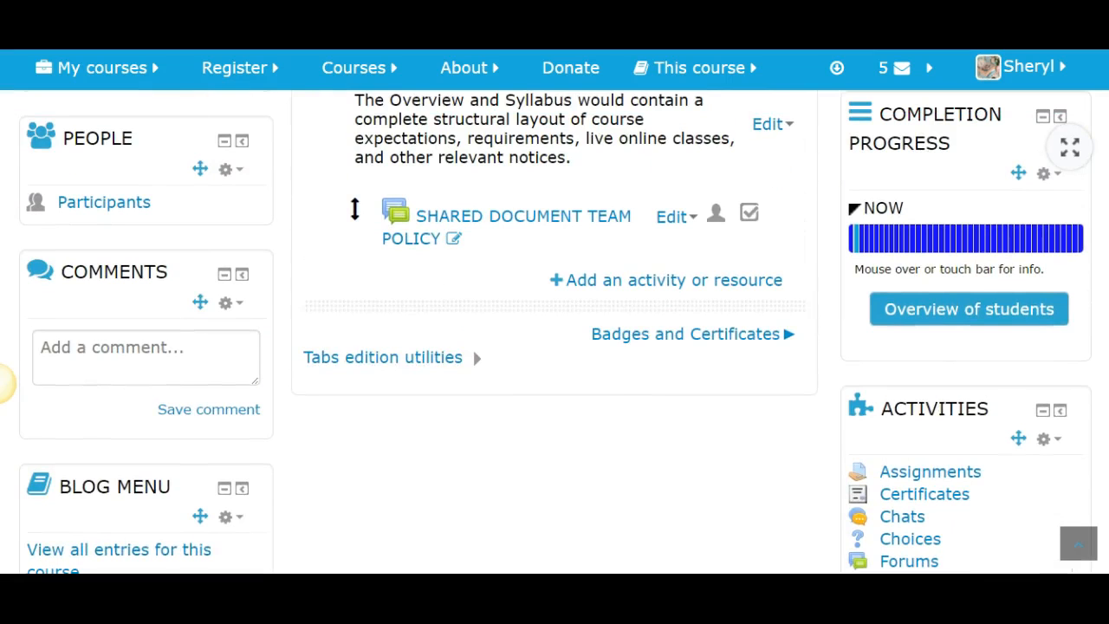
scroll(2, 383, "down", 2)
scroll(3, 383, "up", 1)
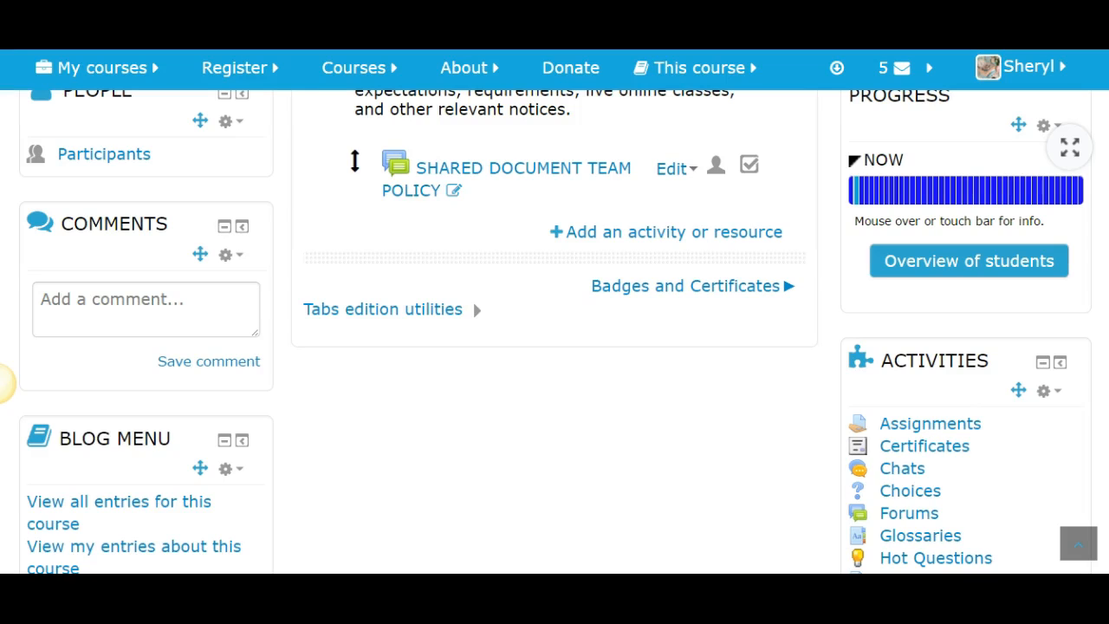
scroll(4, 381, "down", 4)
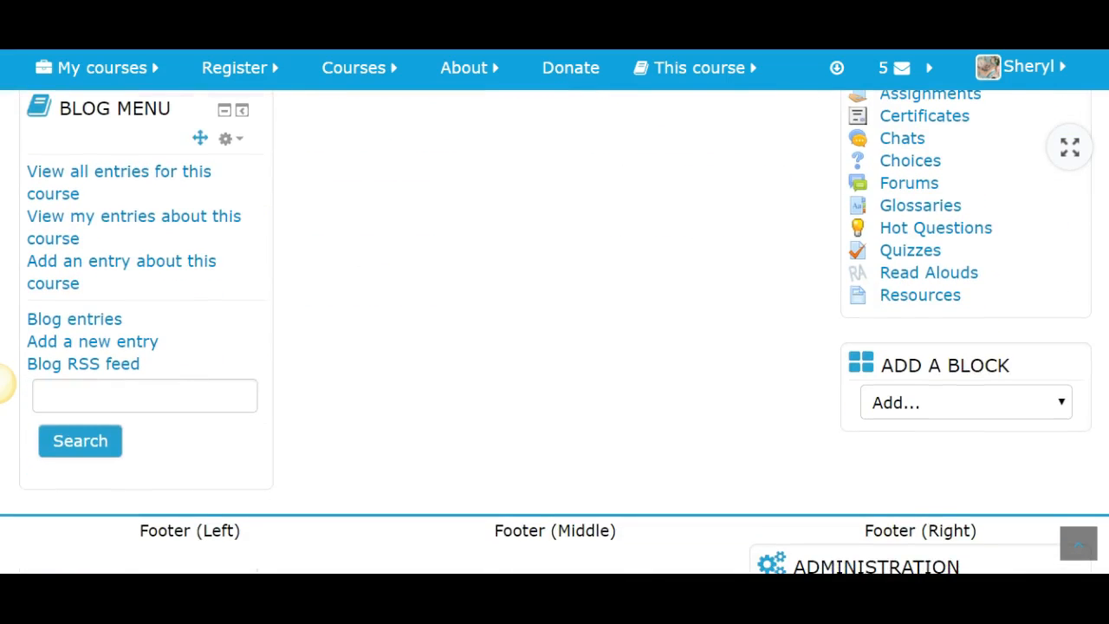
scroll(5, 381, "up", 2)
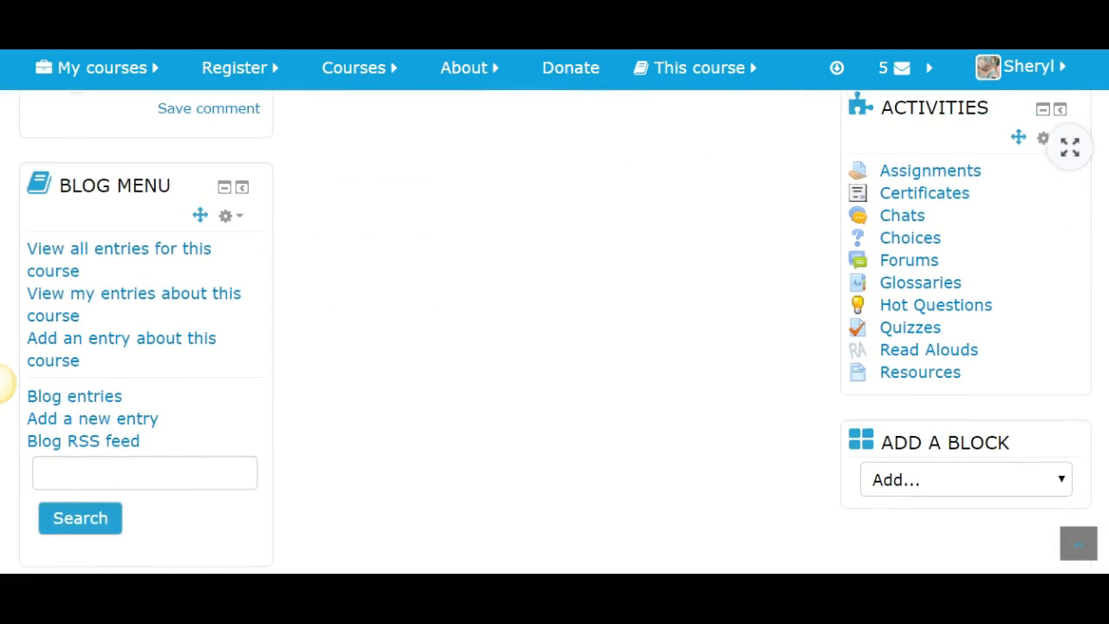
scroll(5, 381, "up", 1)
scroll(4, 381, "down", 2)
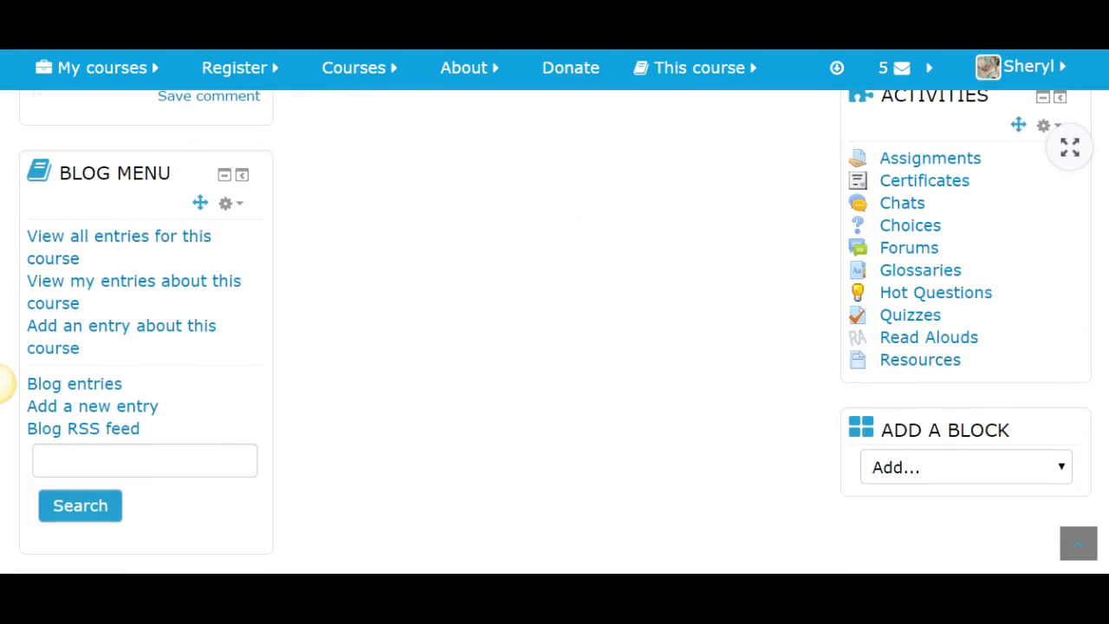
scroll(5, 381, "up", 1)
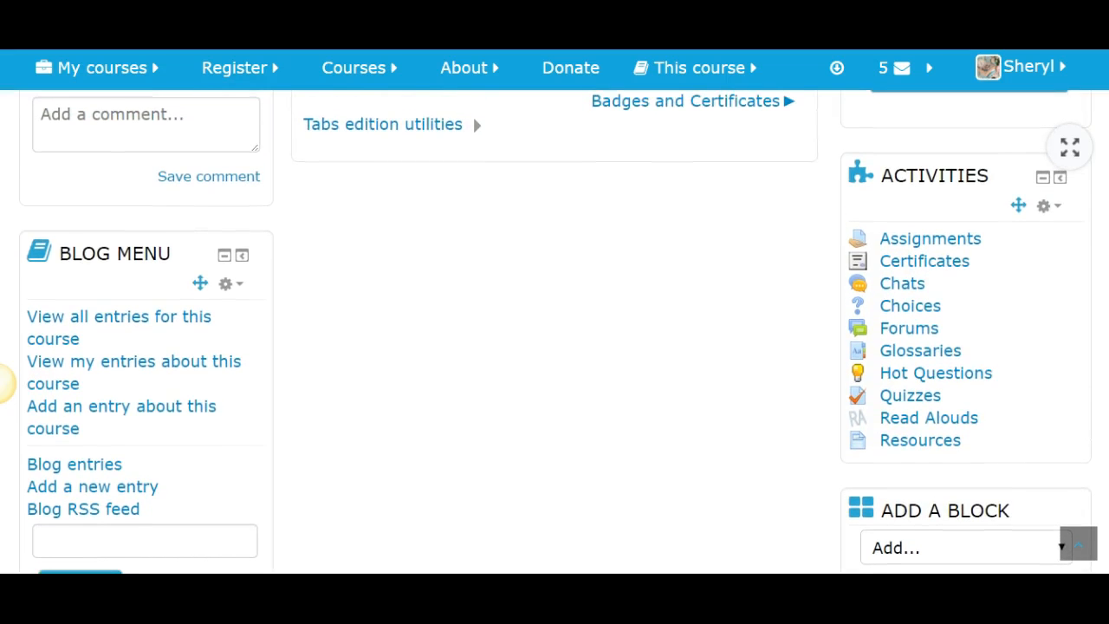
scroll(4, 381, "up", 4)
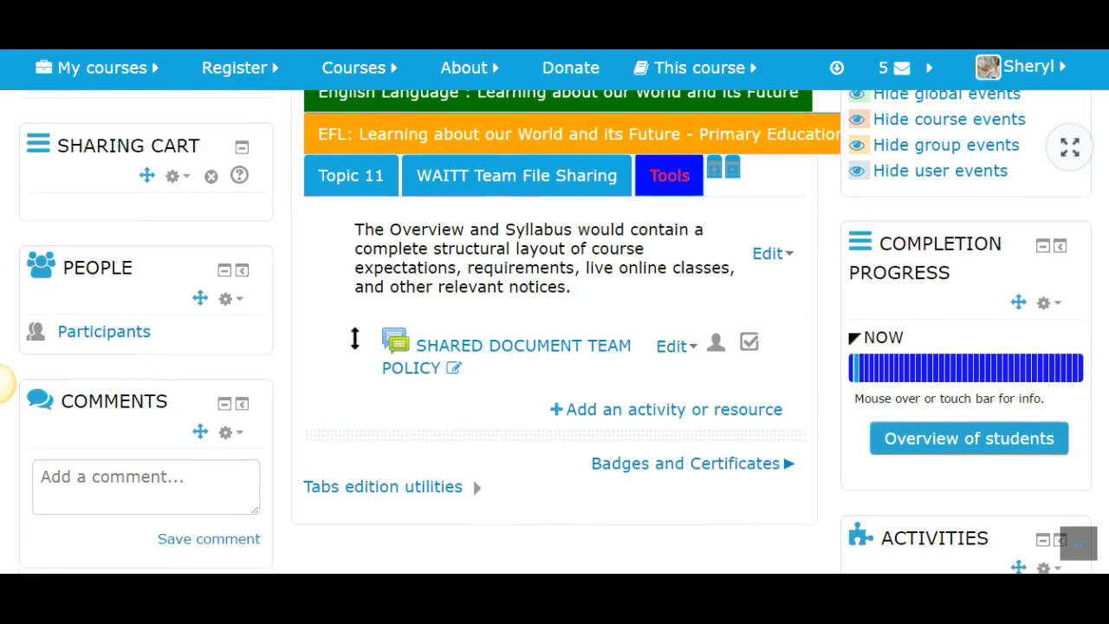
scroll(5, 381, "up", 1)
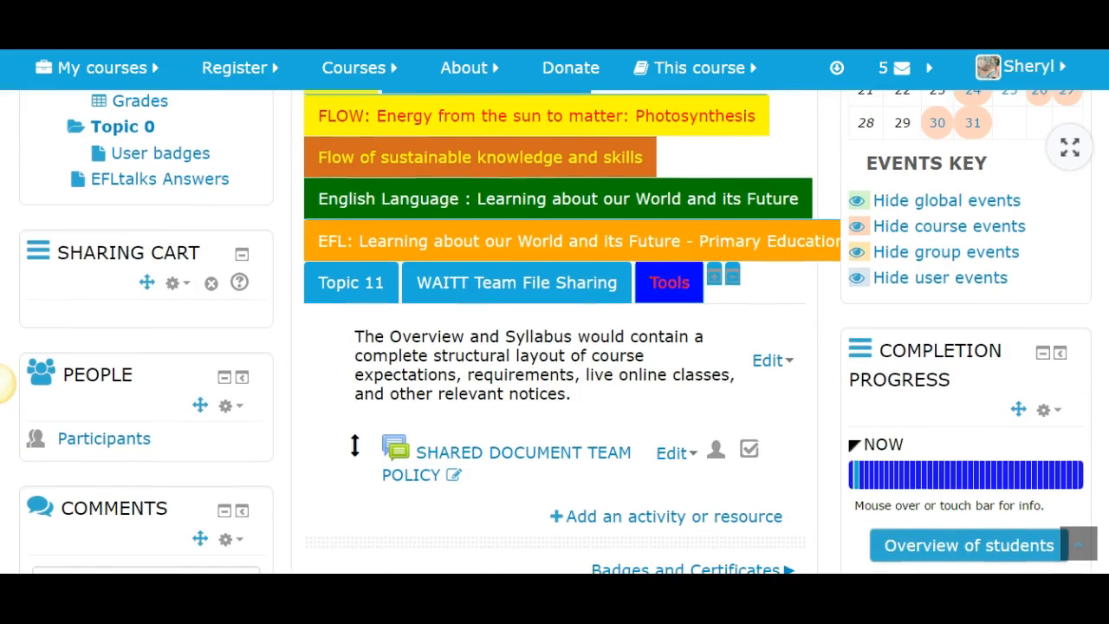
scroll(4, 382, "down", 8)
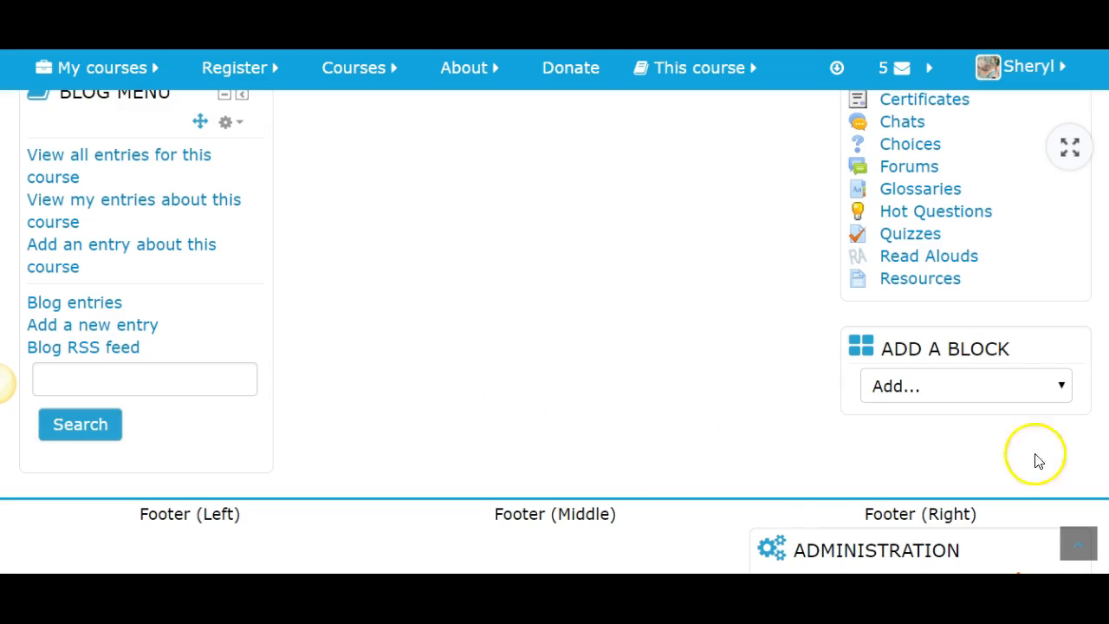
Turn editing off for the MM10 course page.
scroll(555, 312, "up", 10)
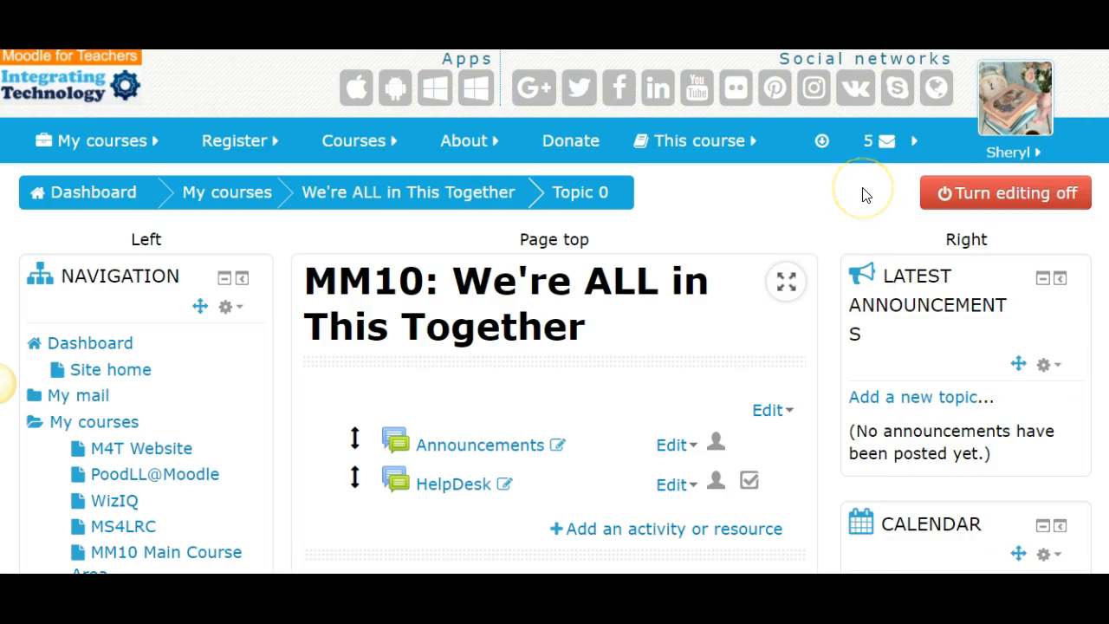
left_click(1001, 198)
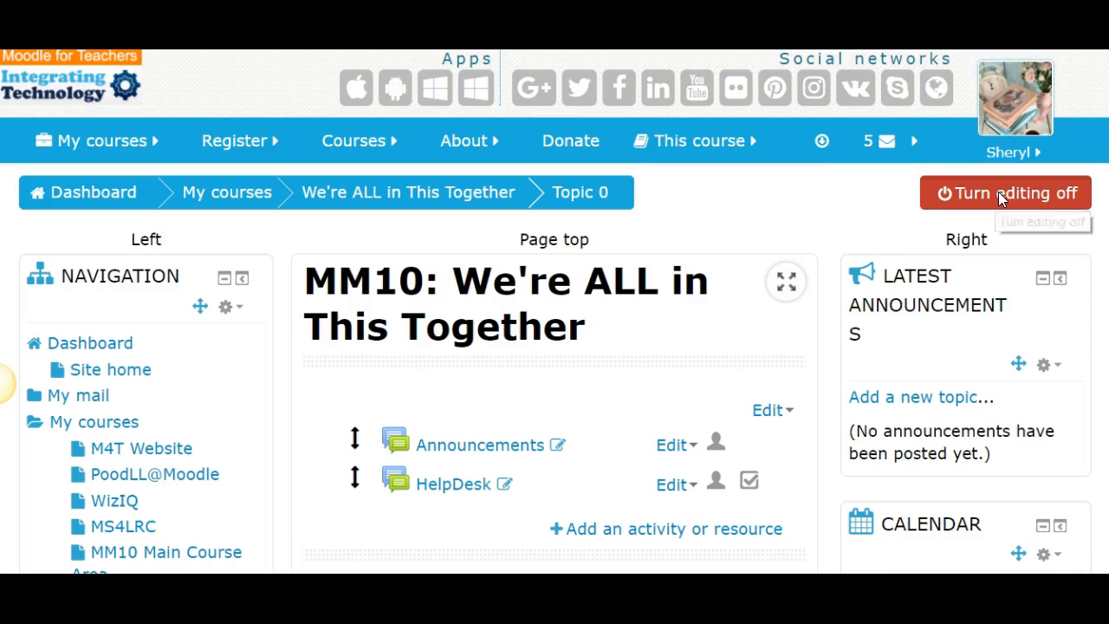